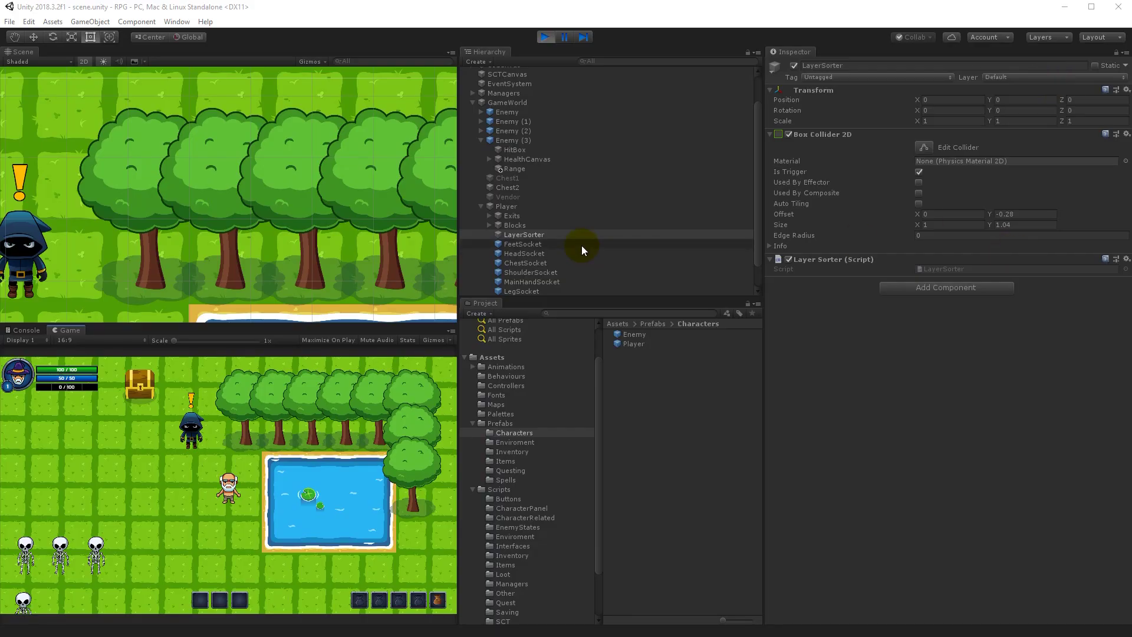
Step: In the running game, walk the player behind the trees
{"action": "left_click", "coordinate": [285, 474]}
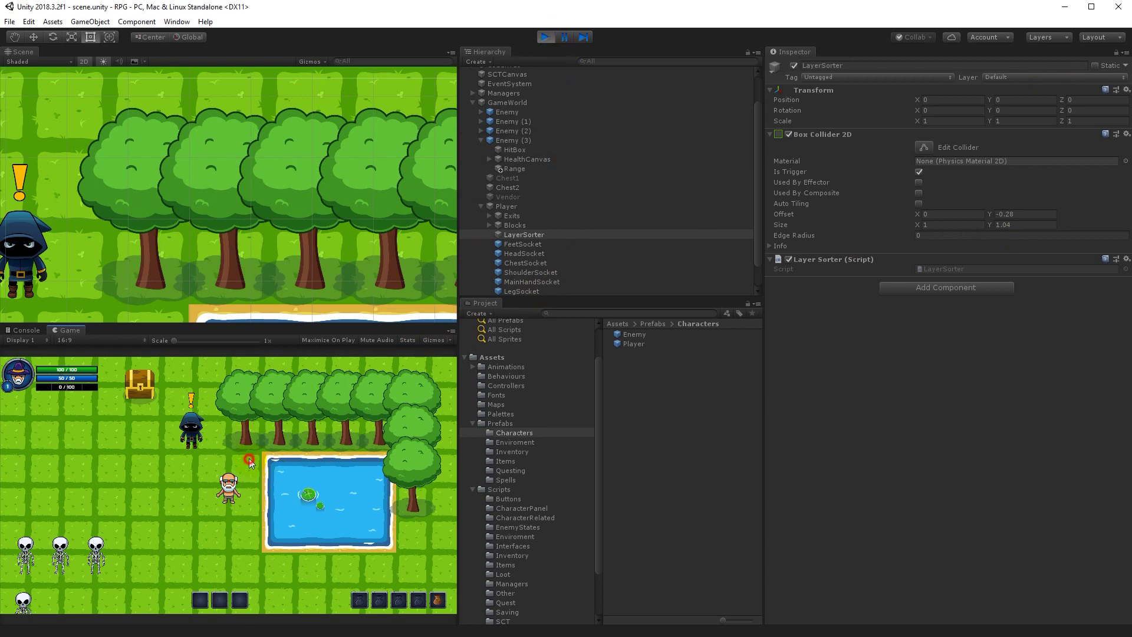
{"action": "key", "text": "w"}
{"action": "key", "text": "d"}
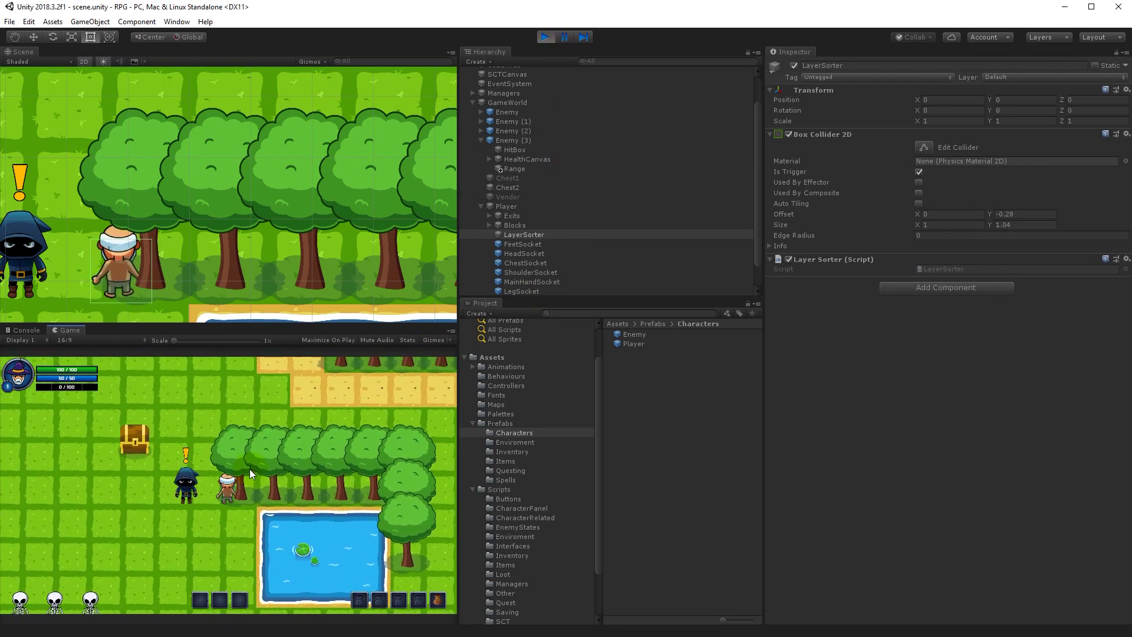
{"action": "key", "text": "a"}
{"action": "key", "text": "w"}
{"action": "key", "text": "d"}
{"action": "key", "text": "s"}
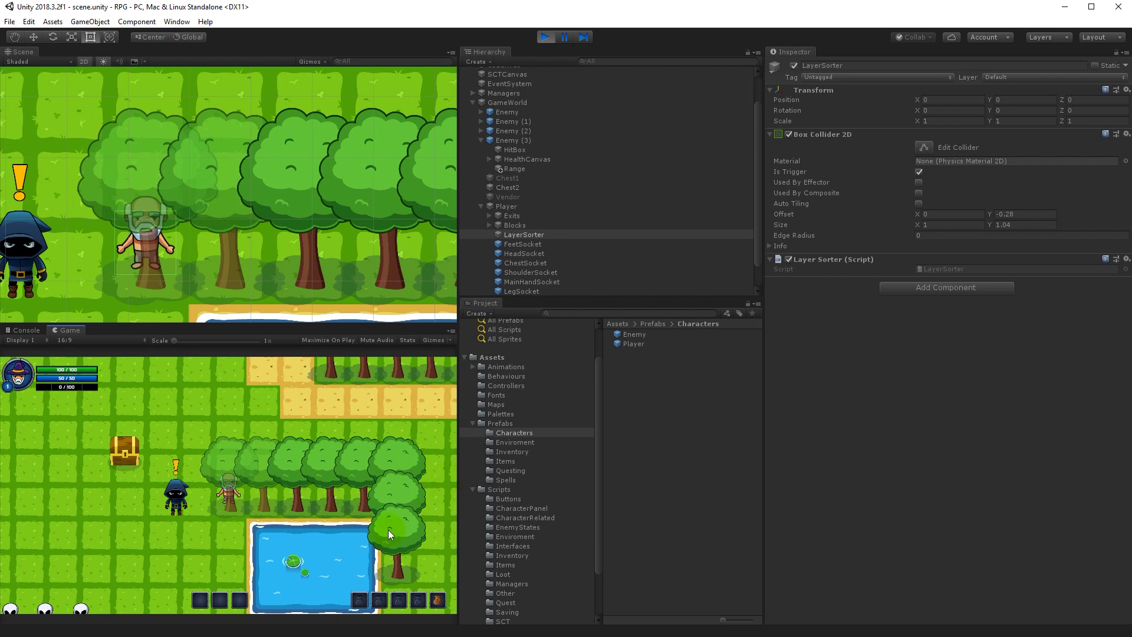
Step: Fill the bag with armour, then equip the armour pieces, staff and wizard hat
{"action": "key", "text": "b"}
{"action": "key", "text": "h"}
{"action": "right_click", "coordinate": [410, 565]}
{"action": "right_click", "coordinate": [425, 565]}
{"action": "right_click", "coordinate": [425, 578]}
{"action": "right_click", "coordinate": [411, 578]}
{"action": "right_click", "coordinate": [396, 564]}
{"action": "right_click", "coordinate": [395, 578]}
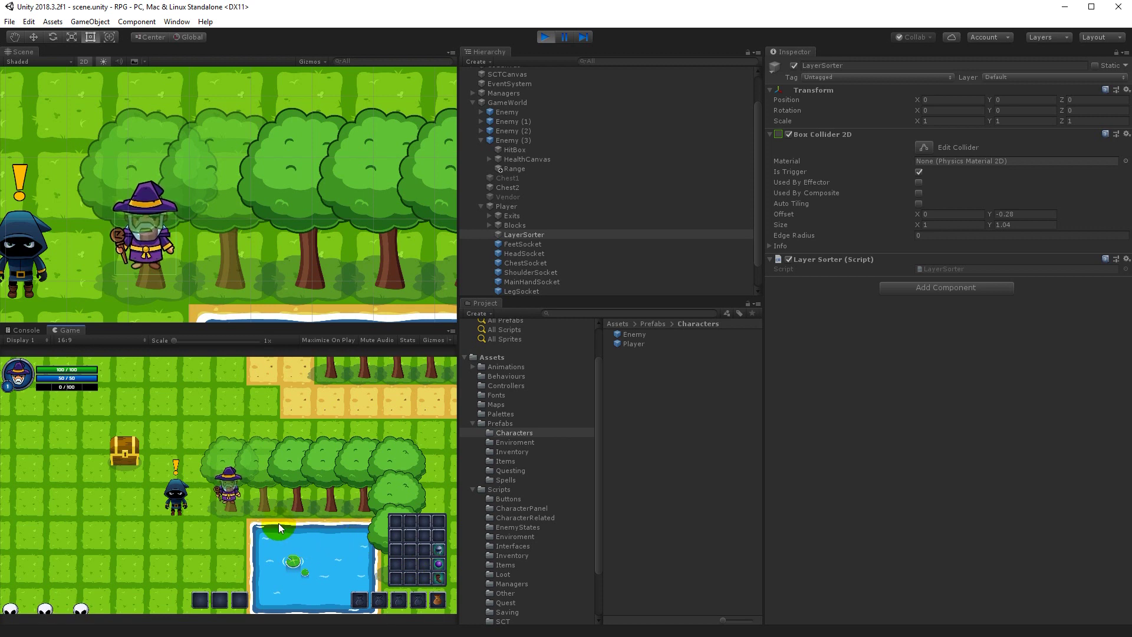
Step: Stop play mode, delete LayerSorter from under Player, and search the project assets
{"action": "left_click", "coordinate": [547, 39]}
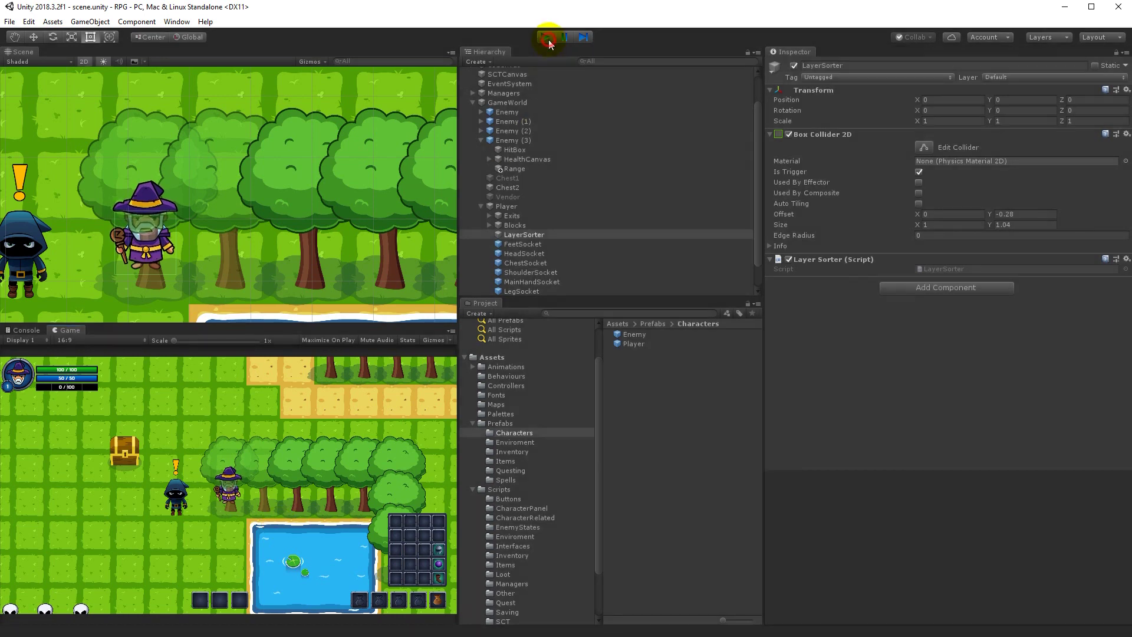
{"action": "left_click_drag", "start_coordinate": [522, 234], "coordinate": [498, 208]}
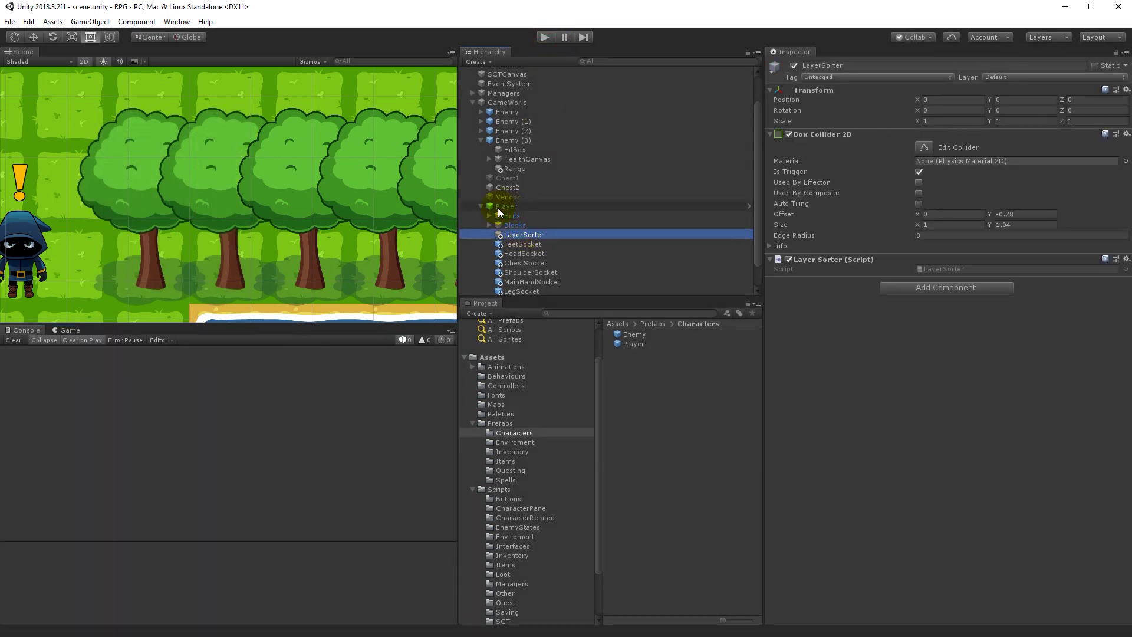
{"action": "key", "text": "Delete"}
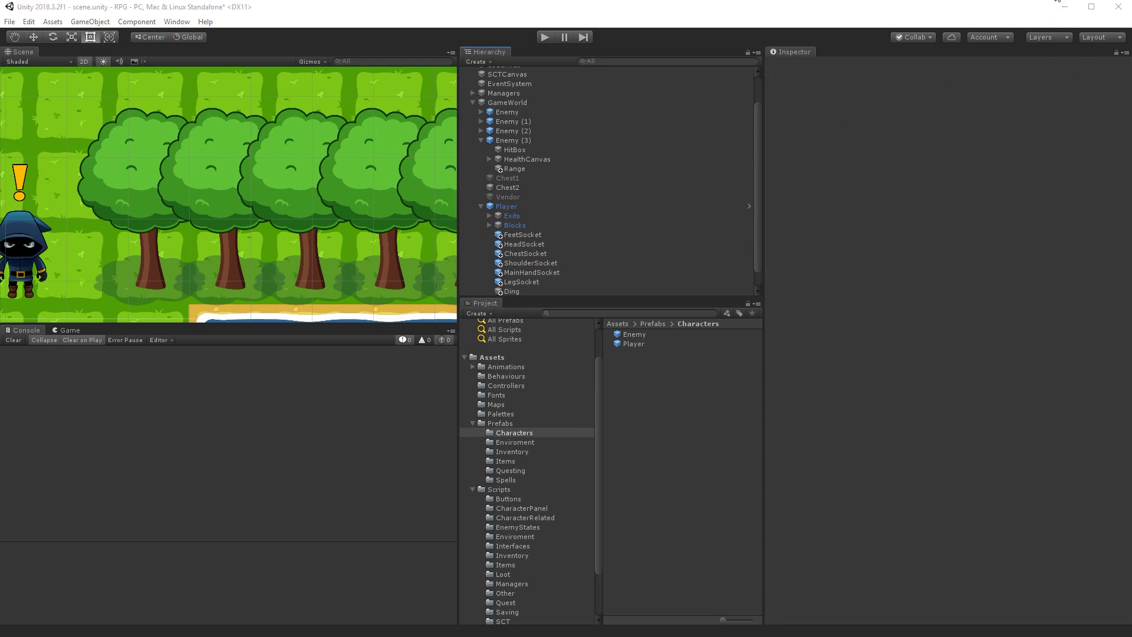
{"action": "left_click", "coordinate": [561, 312]}
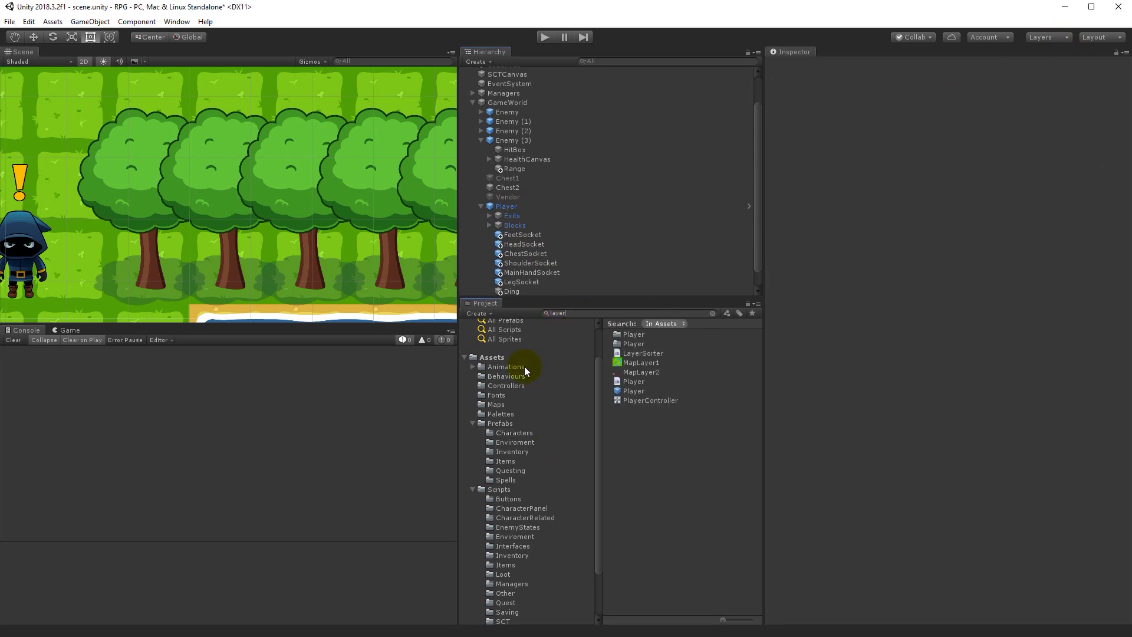
Step: Delete the LayerSorter script asset, then show the Scripts folder and return to the Game view
{"action": "double_click", "coordinate": [643, 354]}
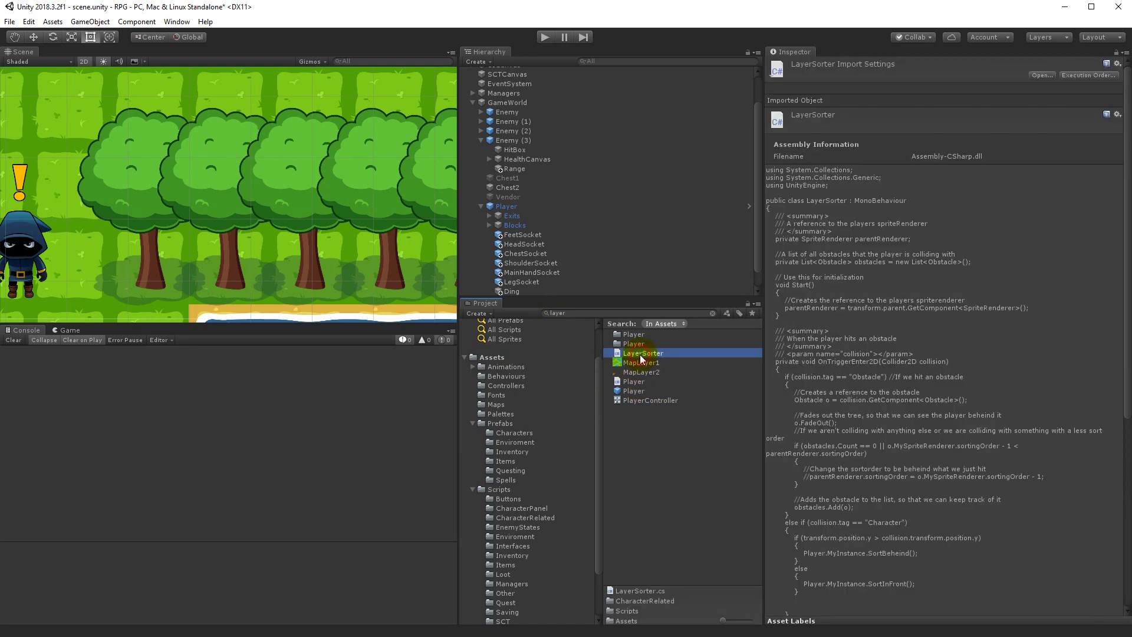
{"action": "left_click", "coordinate": [591, 350]}
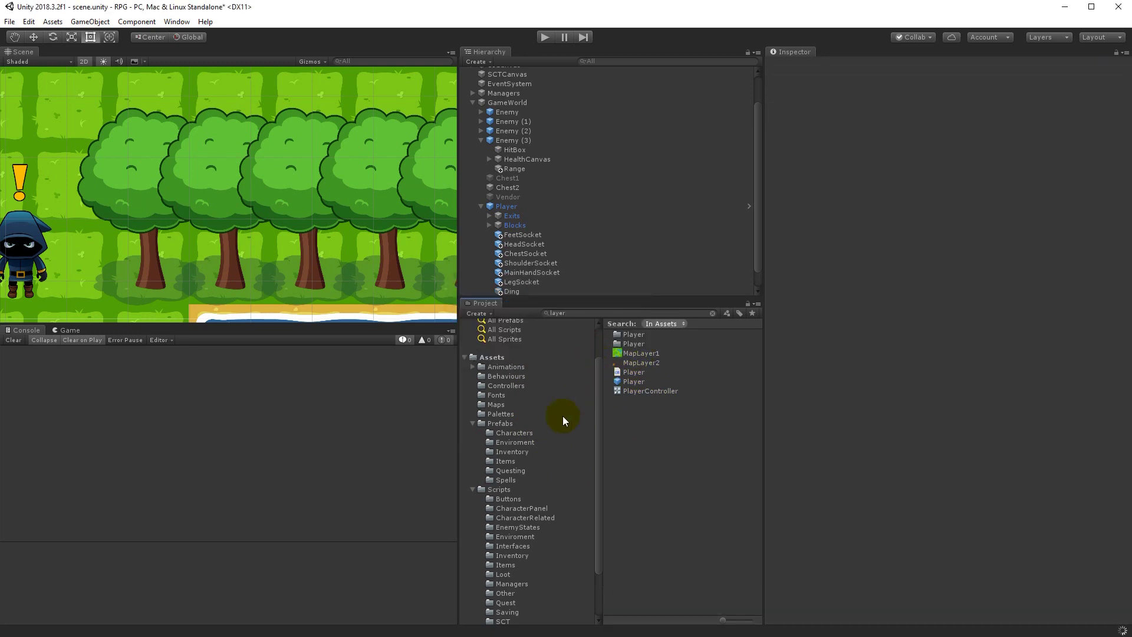
{"action": "left_click", "coordinate": [479, 491]}
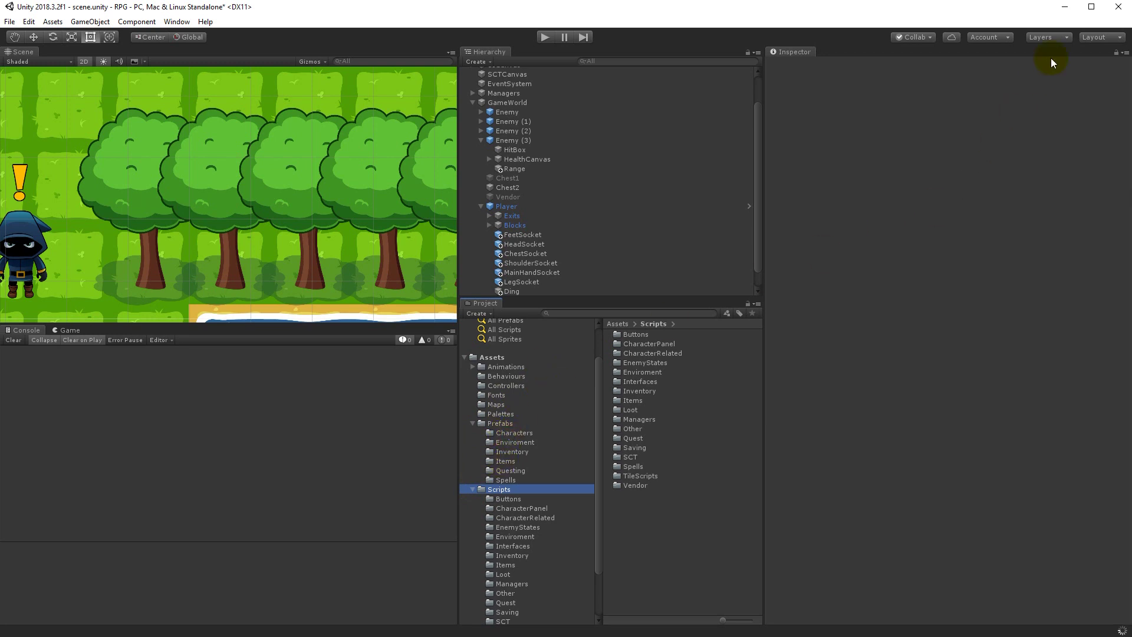
{"action": "left_click", "coordinate": [70, 330]}
{"action": "left_click", "coordinate": [29, 22]}
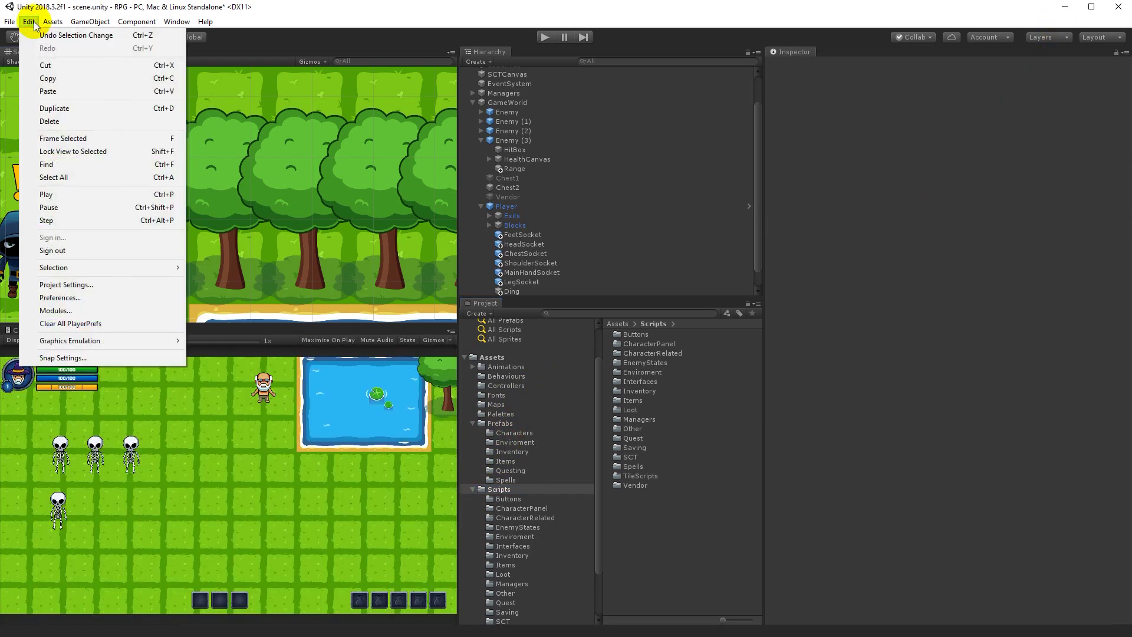
Step: In Graphics project settings, set Transparency Sort Mode to Custom Axis with sort axis Y at 1
{"action": "left_click", "coordinate": [65, 285]}
{"action": "left_click_drag", "start_coordinate": [318, 26], "coordinate": [363, 116]}
{"action": "left_click", "coordinate": [120, 149]}
{"action": "left_click", "coordinate": [126, 158]}
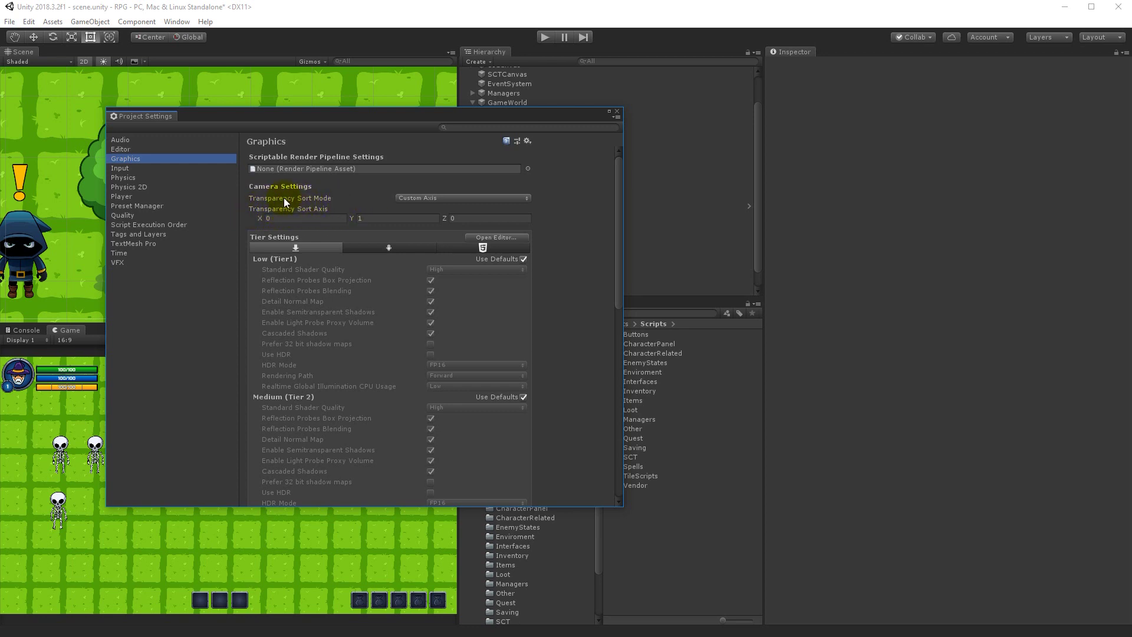
{"action": "left_click", "coordinate": [405, 199]}
{"action": "left_click", "coordinate": [428, 211]}
{"action": "left_click", "coordinate": [420, 199]}
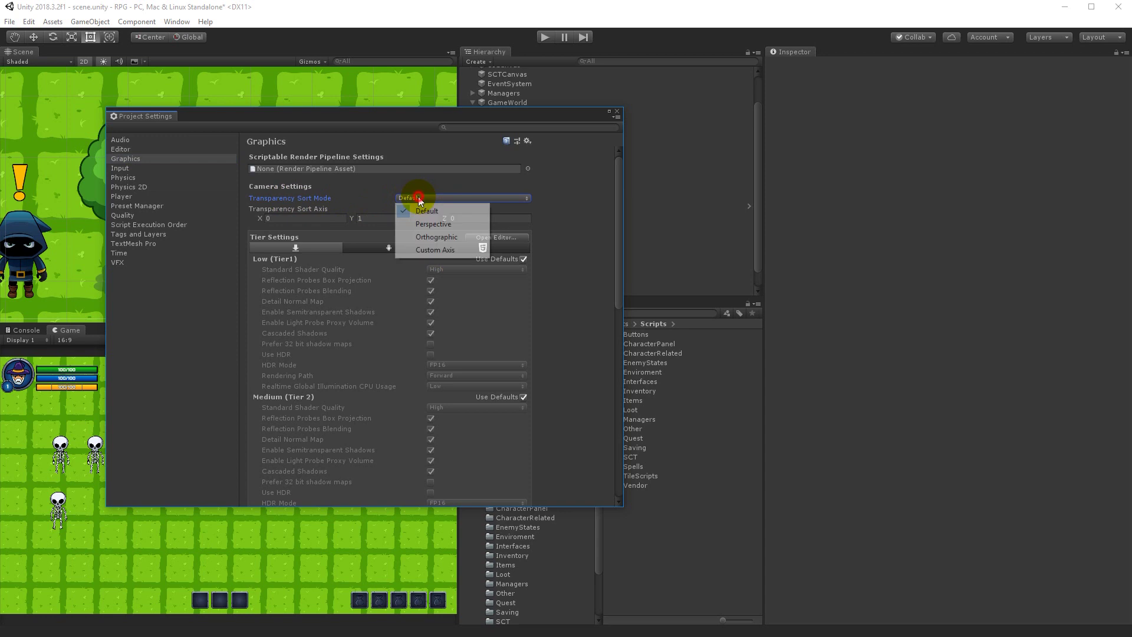
{"action": "left_click", "coordinate": [434, 250]}
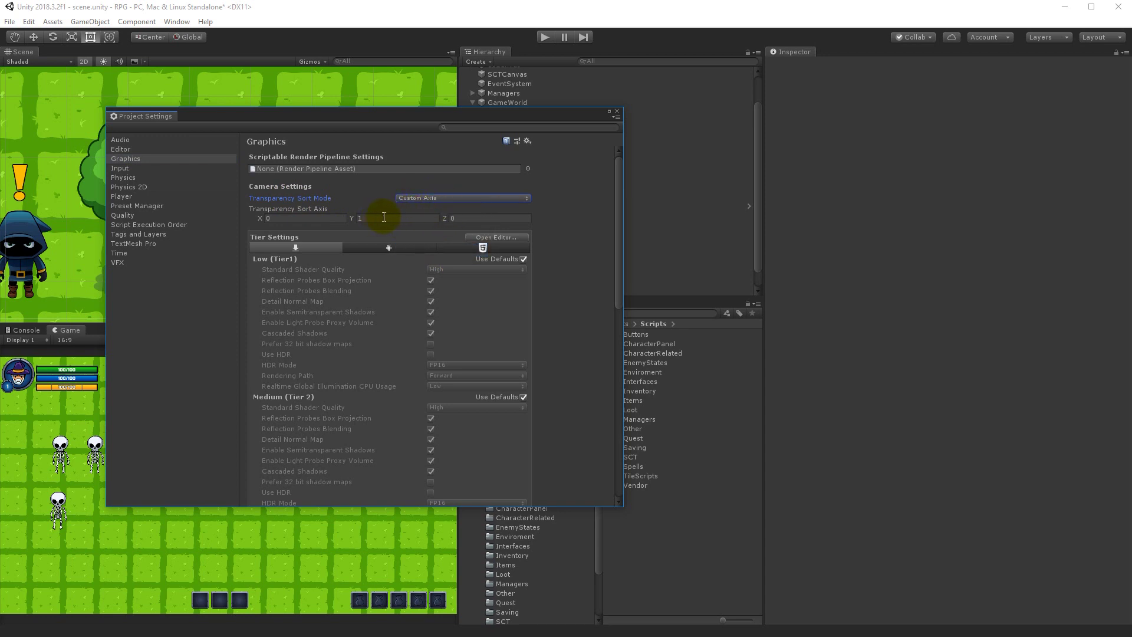
{"action": "left_click", "coordinate": [378, 218]}
Step: Close Project Settings, save the RPG scene, and create a new empty scene
{"action": "left_click", "coordinate": [617, 111]}
{"action": "left_click", "coordinate": [9, 22]}
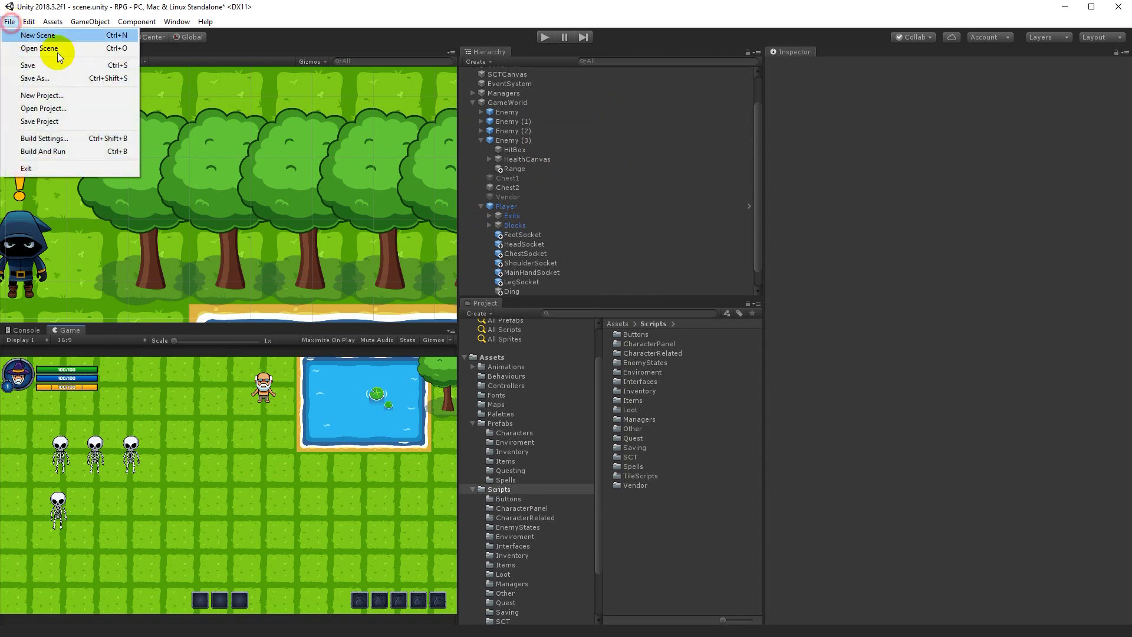
{"action": "left_click", "coordinate": [33, 65]}
{"action": "left_click", "coordinate": [10, 21]}
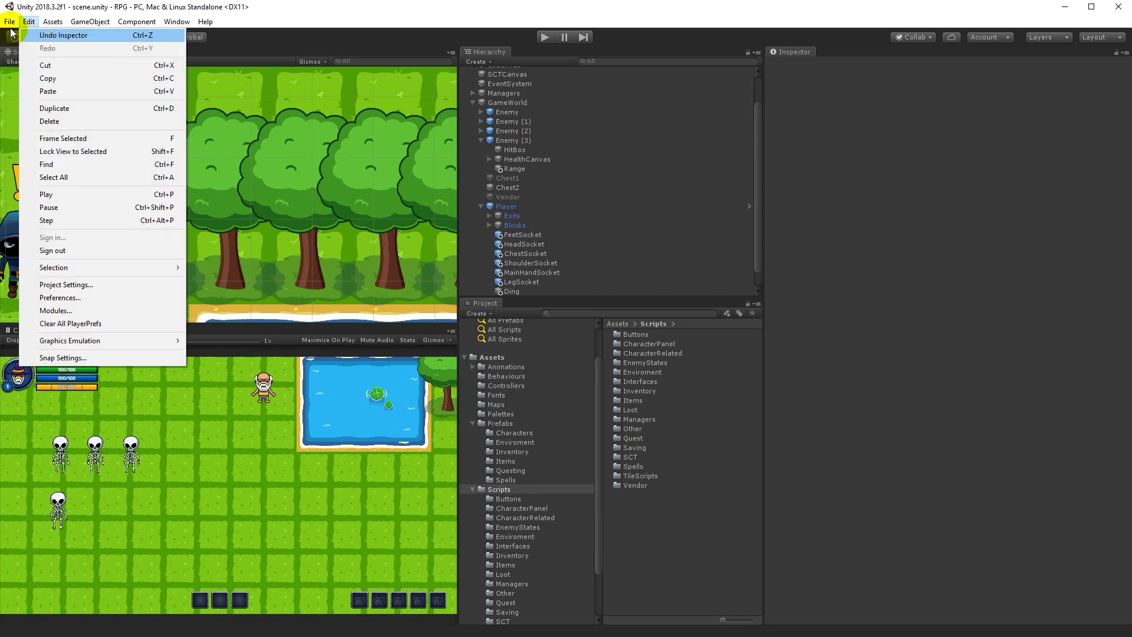
{"action": "left_click", "coordinate": [36, 36]}
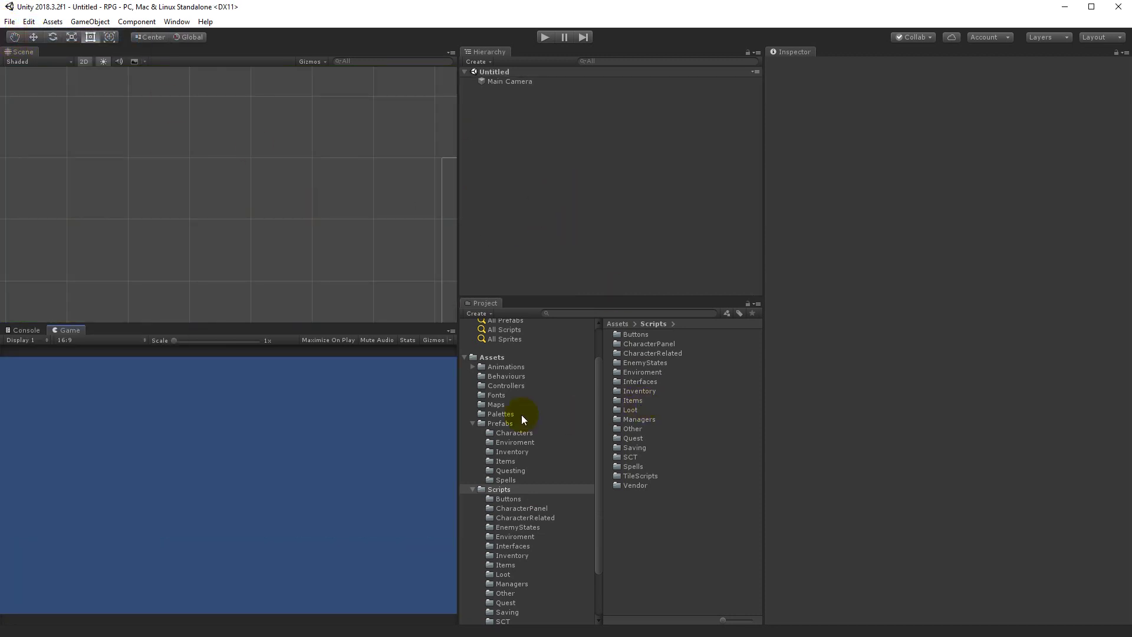
Step: Drag the npc sprite from Sprites into the scene twice and nudge npc (1) slightly aside
{"action": "scroll", "coordinate": [536, 401], "scroll_direction": "down", "scroll_amount": 3}
{"action": "left_click", "coordinate": [502, 600]}
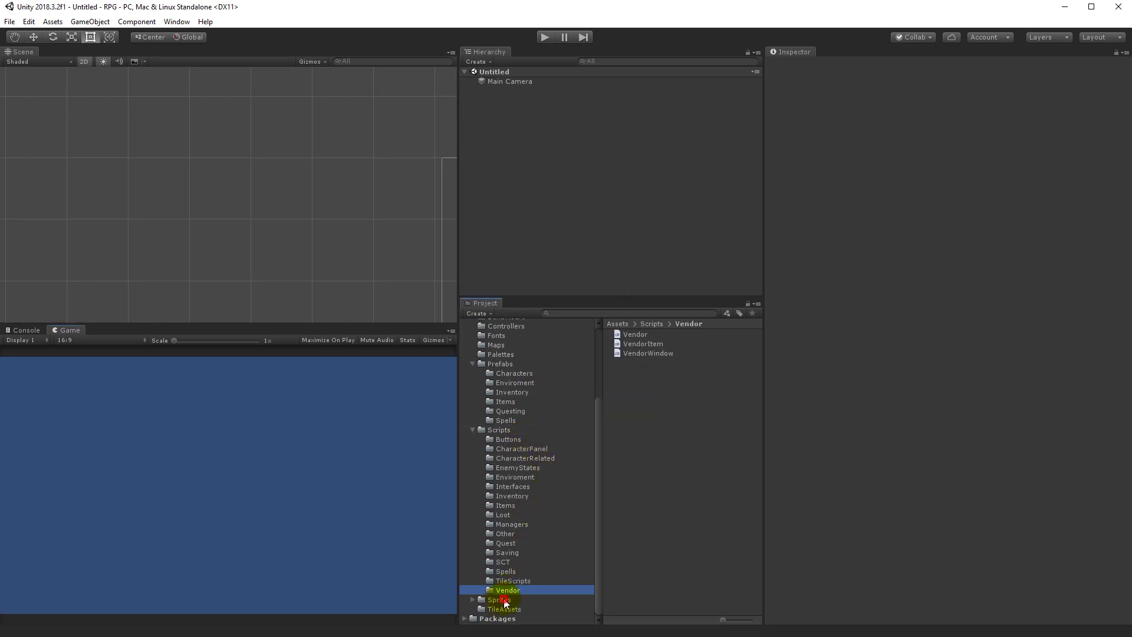
{"action": "left_click_drag", "start_coordinate": [629, 469], "coordinate": [538, 239]}
{"action": "left_click_drag", "start_coordinate": [630, 469], "coordinate": [536, 273]}
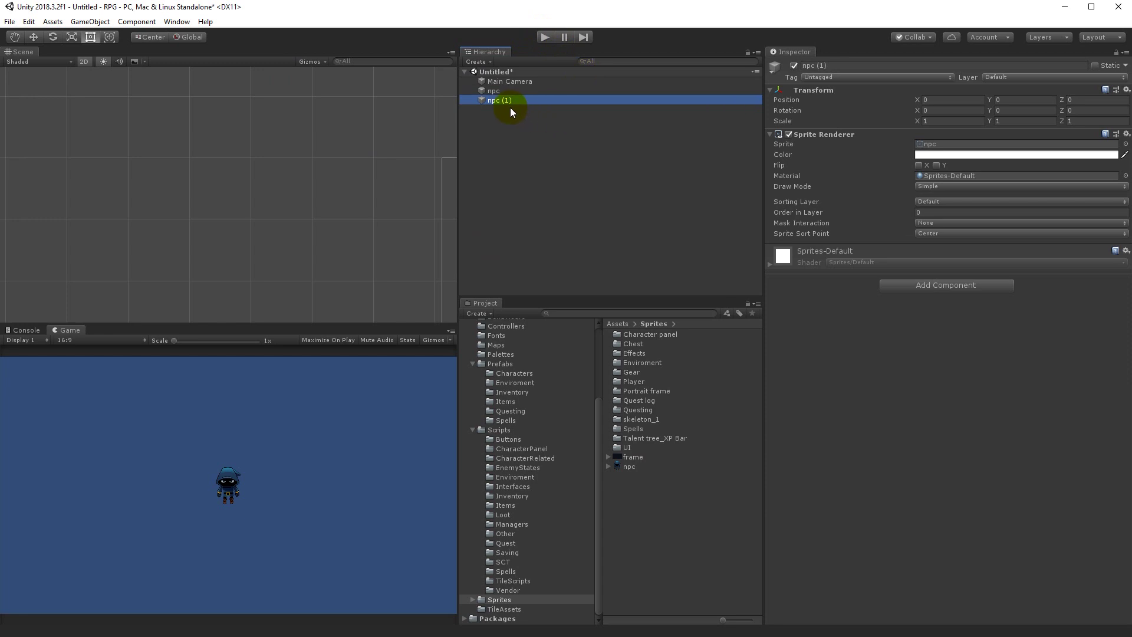
{"action": "key", "text": "f"}
{"action": "left_click_drag", "start_coordinate": [227, 161], "coordinate": [248, 175]}
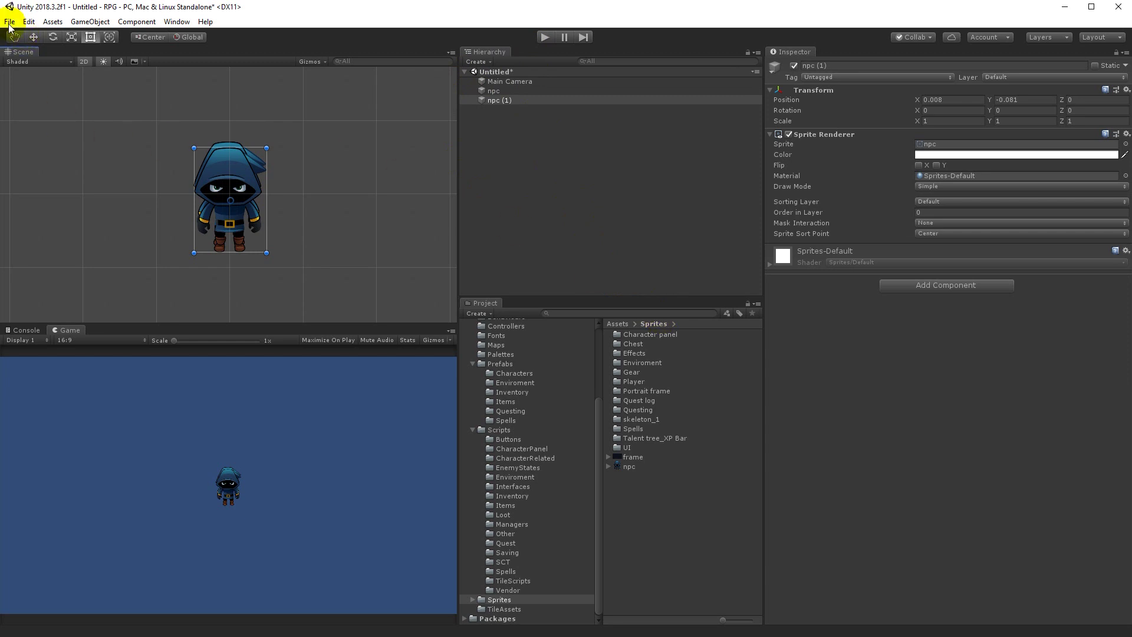
{"action": "scroll", "coordinate": [556, 353], "scroll_direction": "up", "scroll_amount": 5}
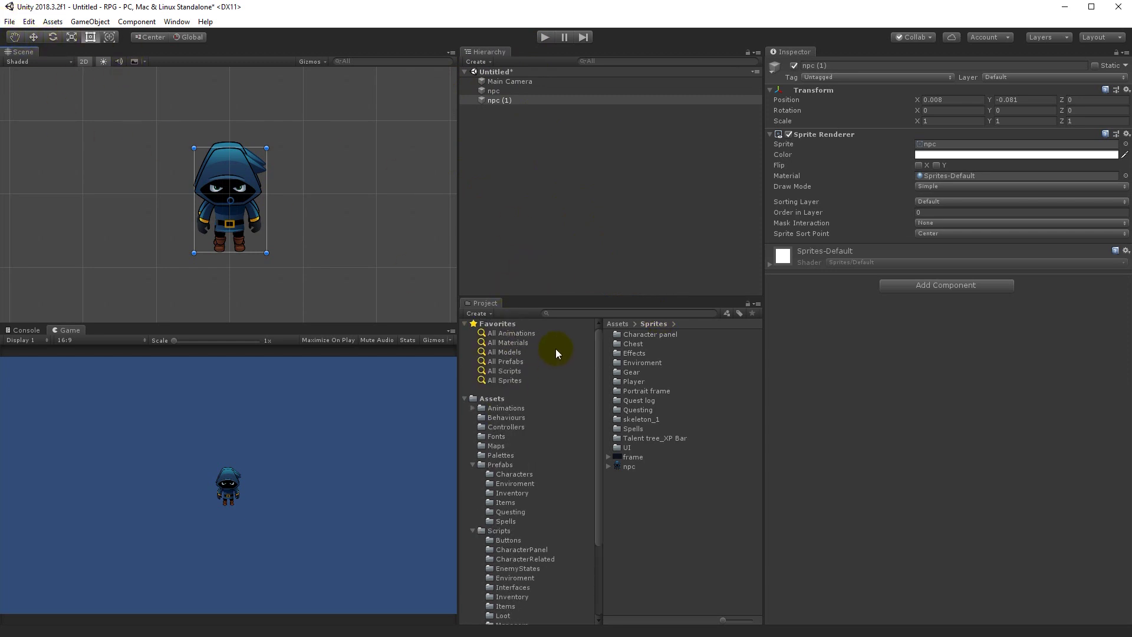
Step: Reopen RPG scene.unity, discarding changes to the untitled scene
{"action": "left_click", "coordinate": [497, 398]}
{"action": "double_click", "coordinate": [649, 429]}
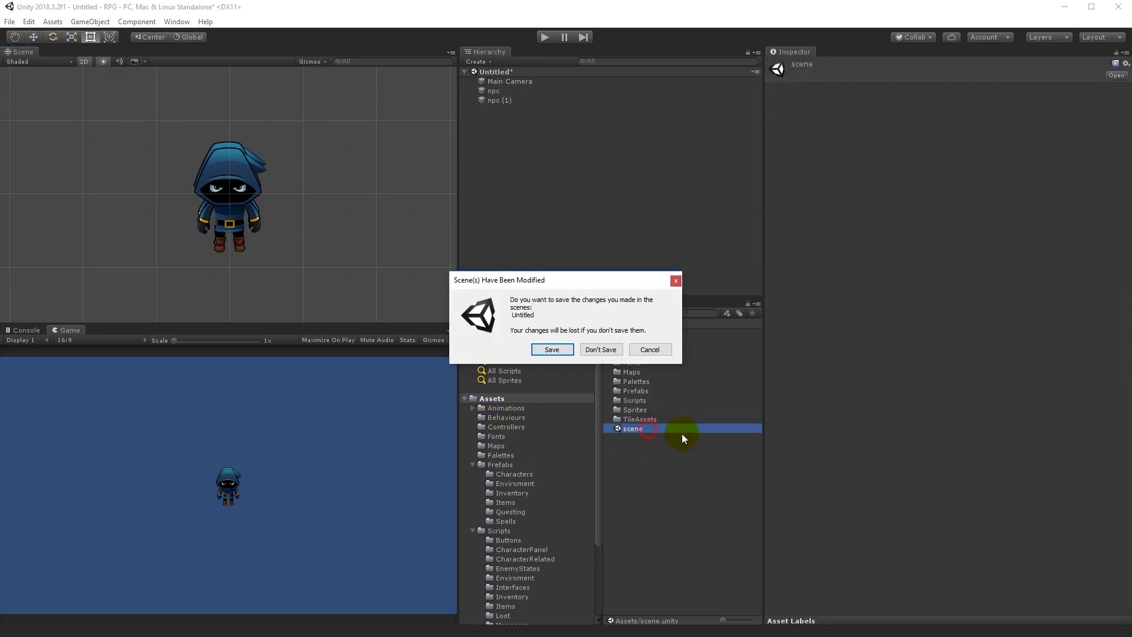
{"action": "left_click", "coordinate": [598, 348]}
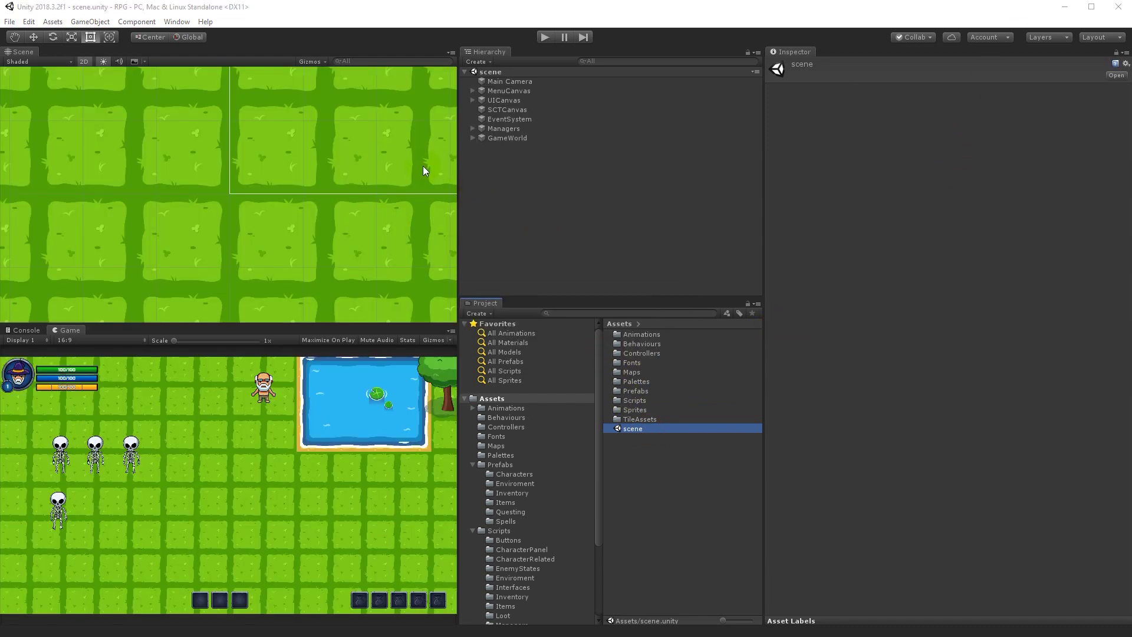
Step: Select the Ground tilemap under GameWorld > Grid and bring up its Sorting Layer choices
{"action": "scroll", "coordinate": [395, 258], "scroll_direction": "down", "scroll_amount": 5}
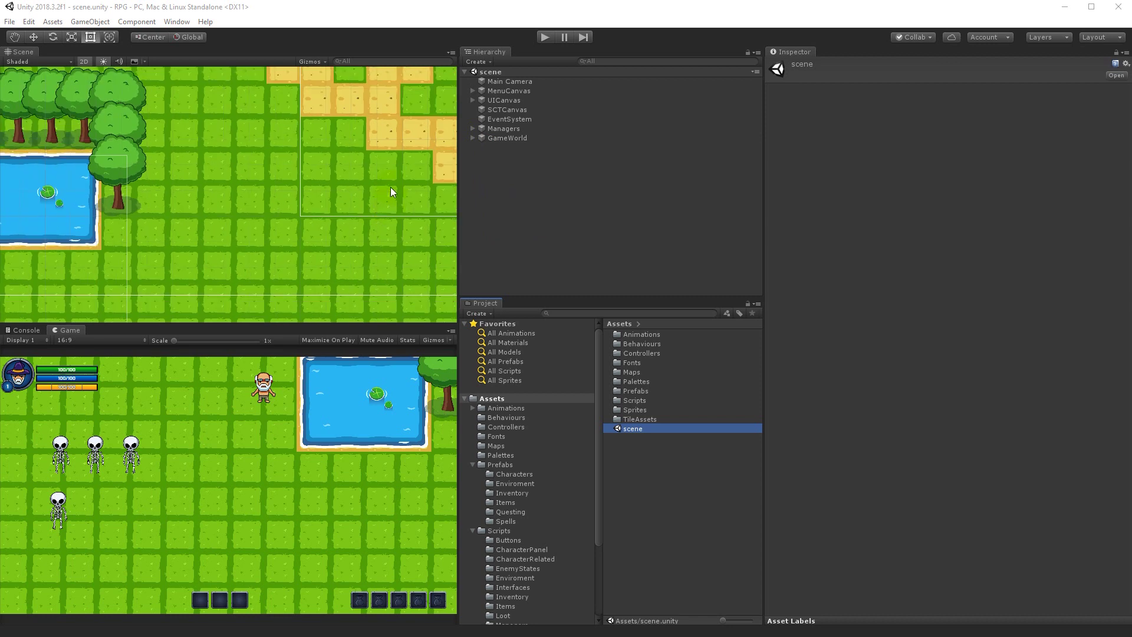
{"action": "left_click", "coordinate": [505, 138]}
{"action": "left_click", "coordinate": [473, 138]}
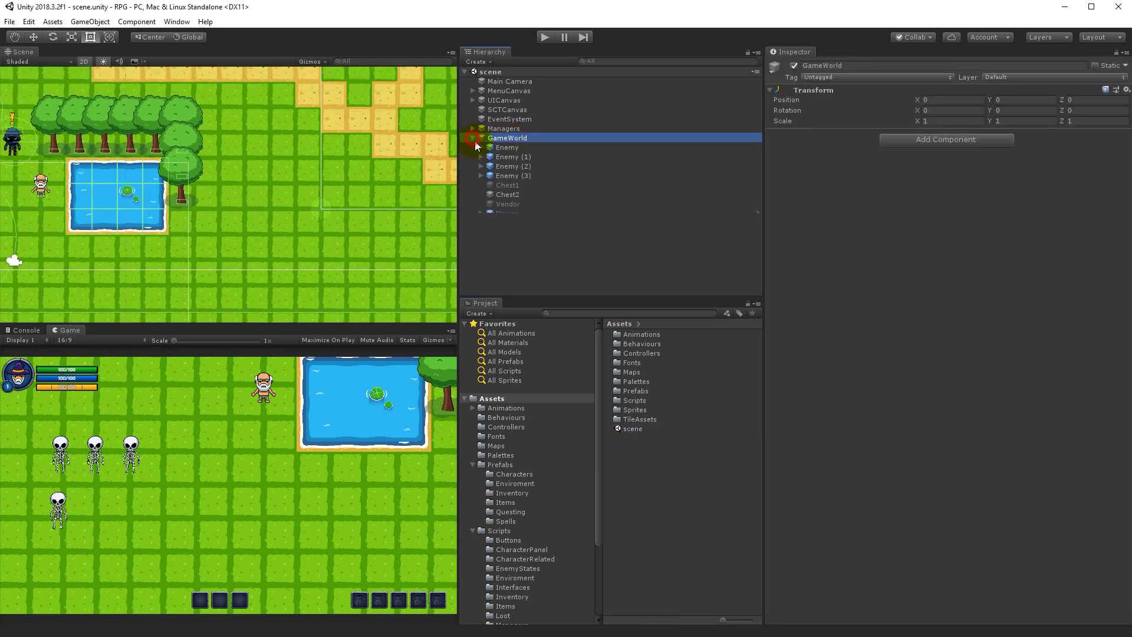
{"action": "left_click", "coordinate": [506, 222]}
{"action": "left_click", "coordinate": [481, 223]}
{"action": "middle_click_drag", "start_coordinate": [139, 222], "coordinate": [335, 212]}
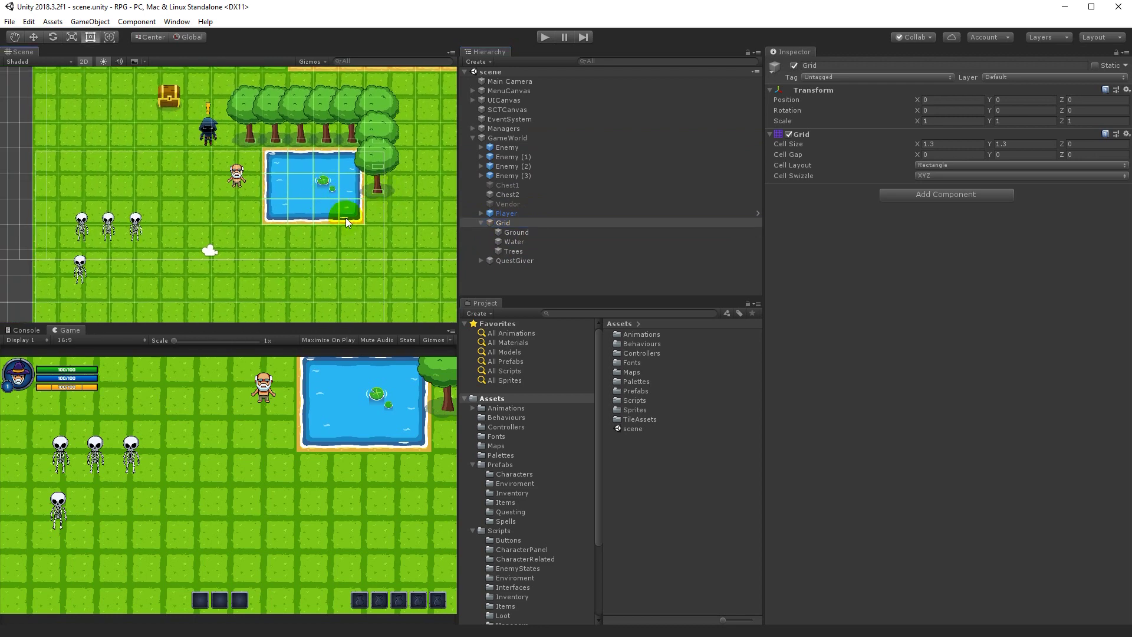
{"action": "left_click", "coordinate": [515, 233]}
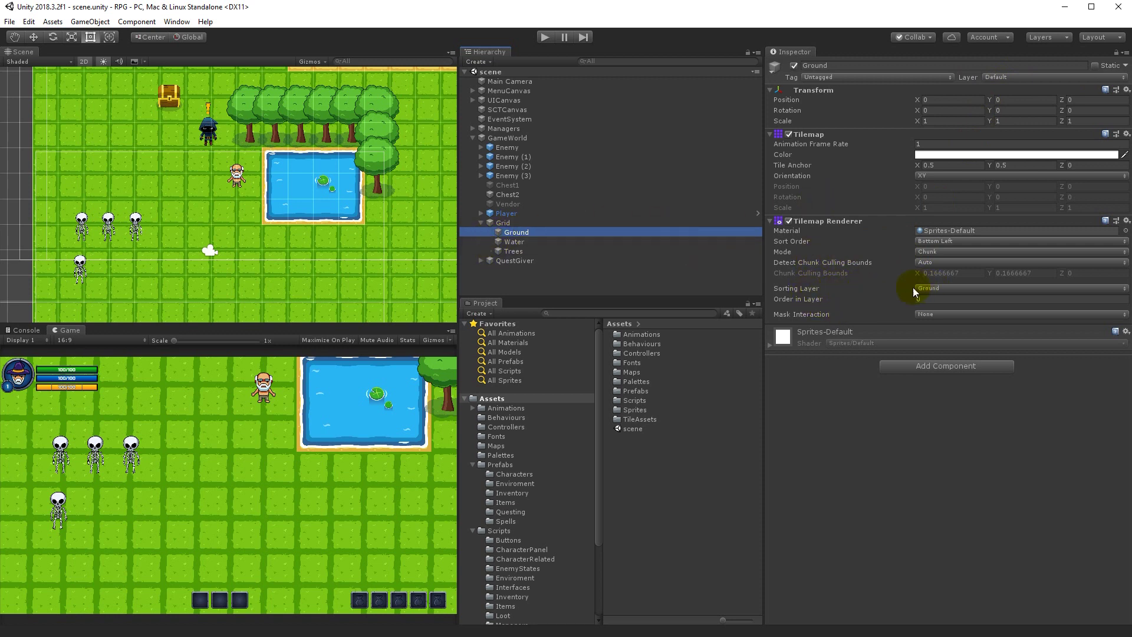
{"action": "left_click", "coordinate": [953, 289]}
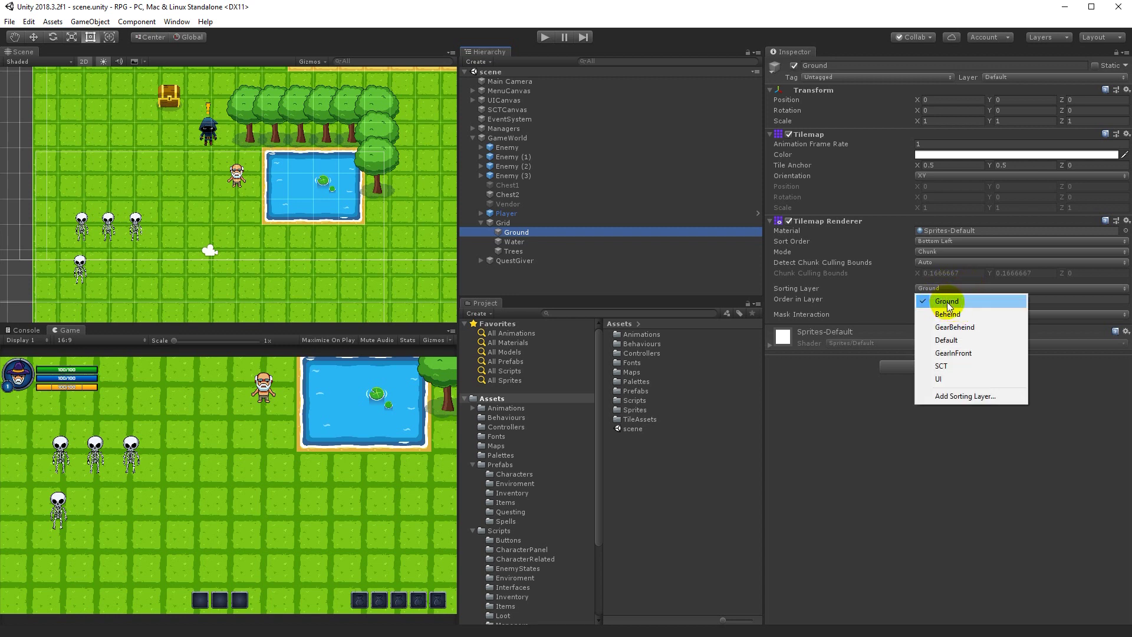
Step: Keep Ground on the tilemap and remove the GearBeheind and Beheind sorting layers
{"action": "left_click", "coordinate": [949, 302]}
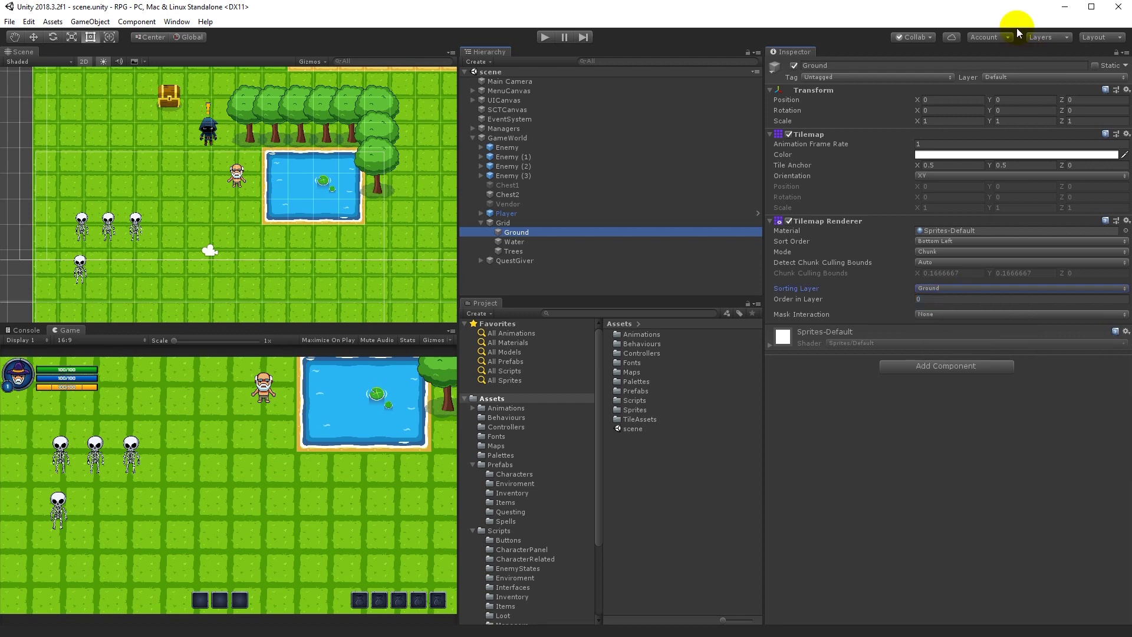
{"action": "left_click", "coordinate": [949, 289]}
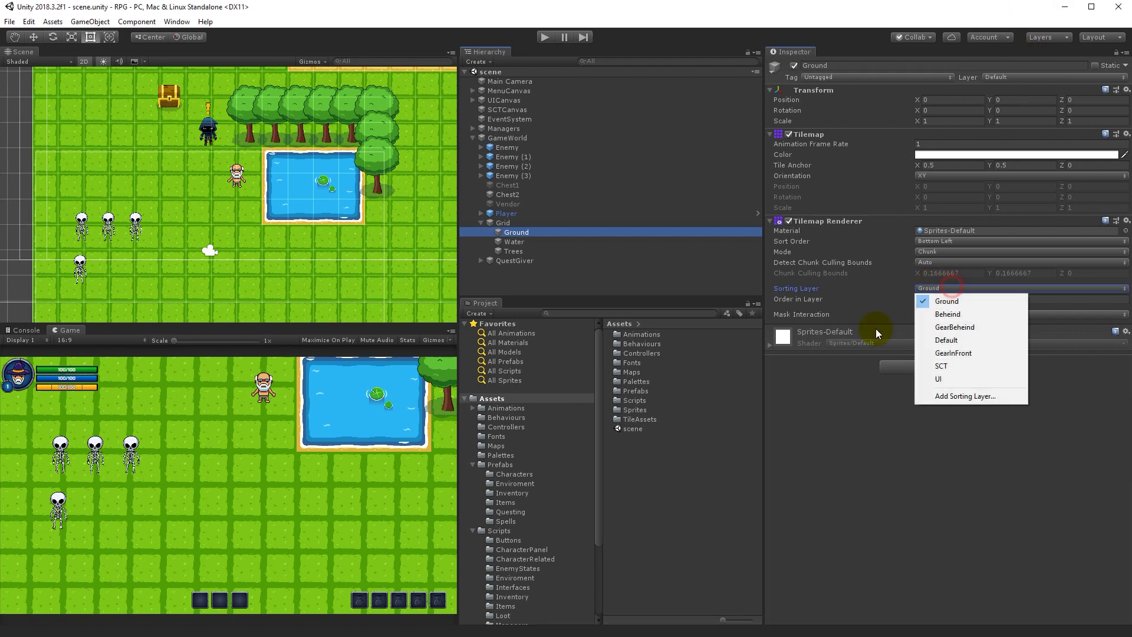
{"action": "left_click", "coordinate": [961, 397]}
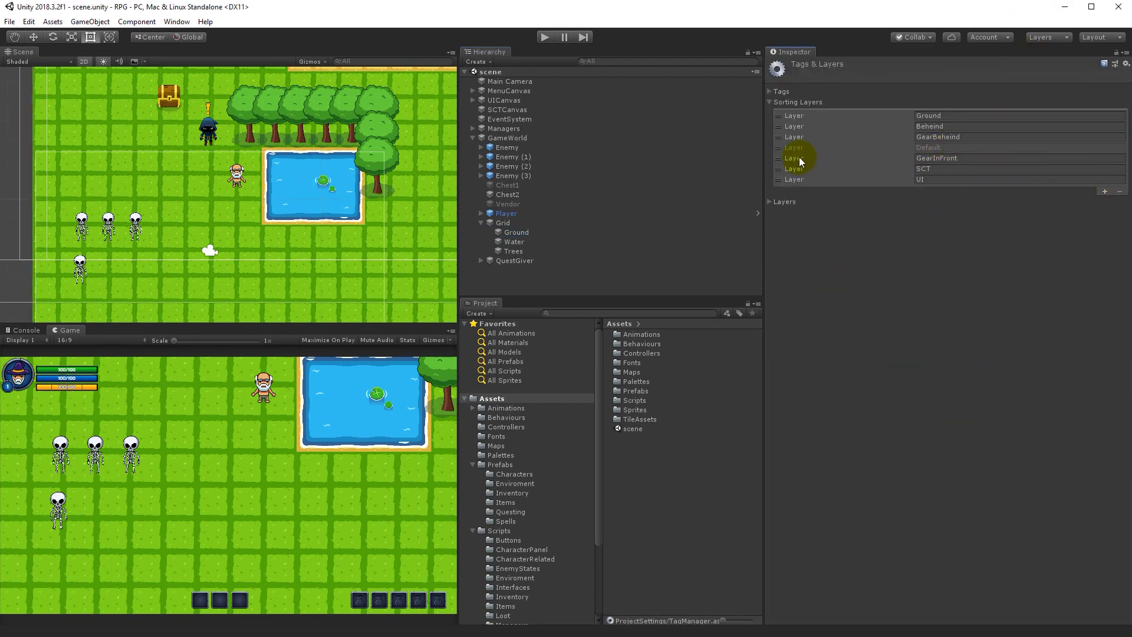
{"action": "left_click", "coordinate": [797, 137]}
{"action": "left_click", "coordinate": [1120, 192]}
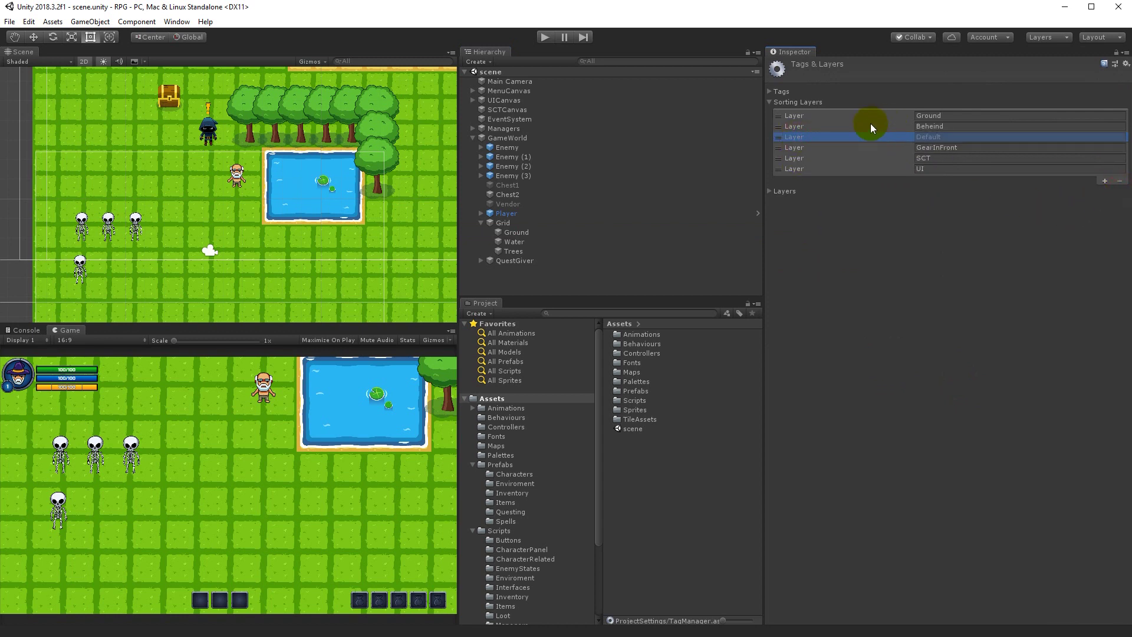
{"action": "left_click", "coordinate": [786, 127]}
{"action": "left_click", "coordinate": [1120, 182]}
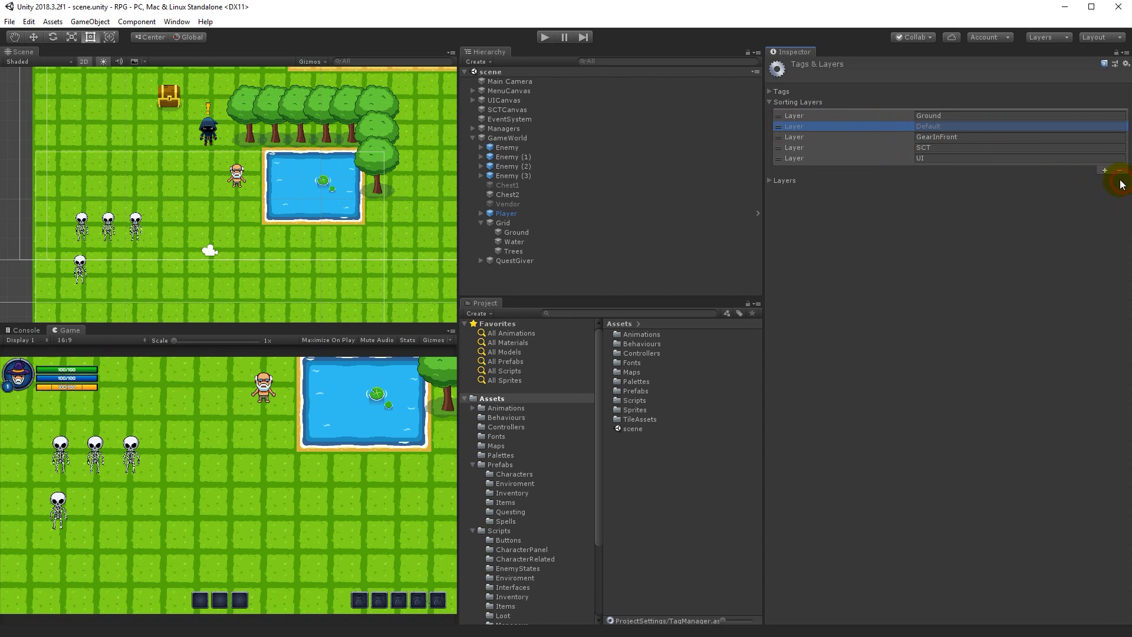
Step: Add a test sorting layer Gr, move it to the top, then delete it
{"action": "left_click", "coordinate": [935, 116]}
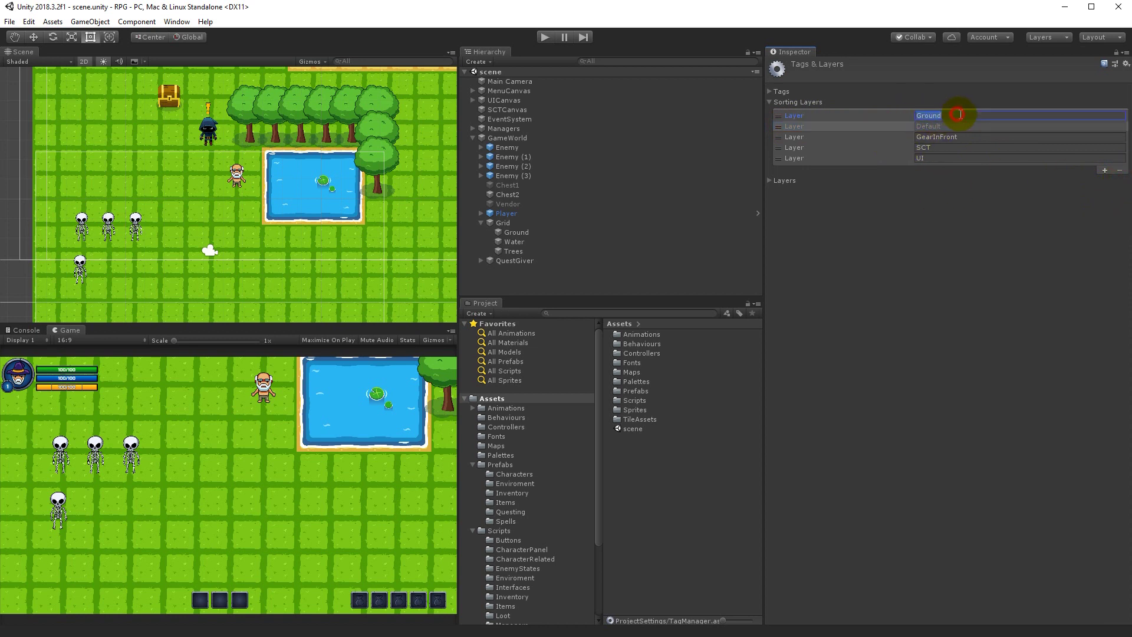
{"action": "left_click", "coordinate": [1105, 170]}
{"action": "left_click", "coordinate": [963, 170]}
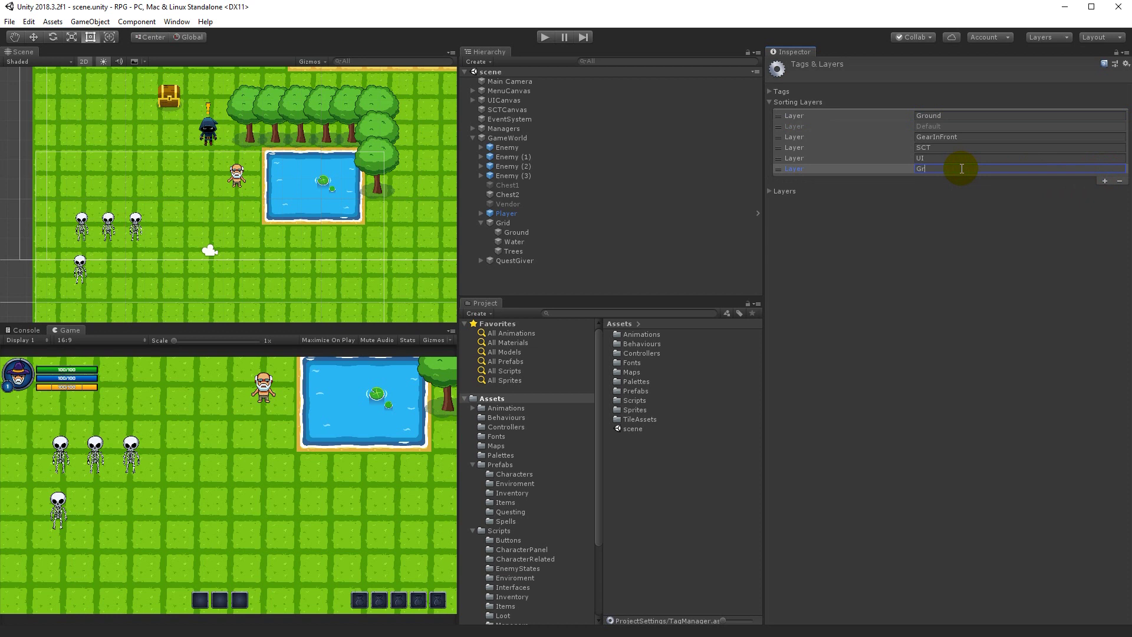
{"action": "left_click_drag", "start_coordinate": [777, 169], "coordinate": [789, 118]}
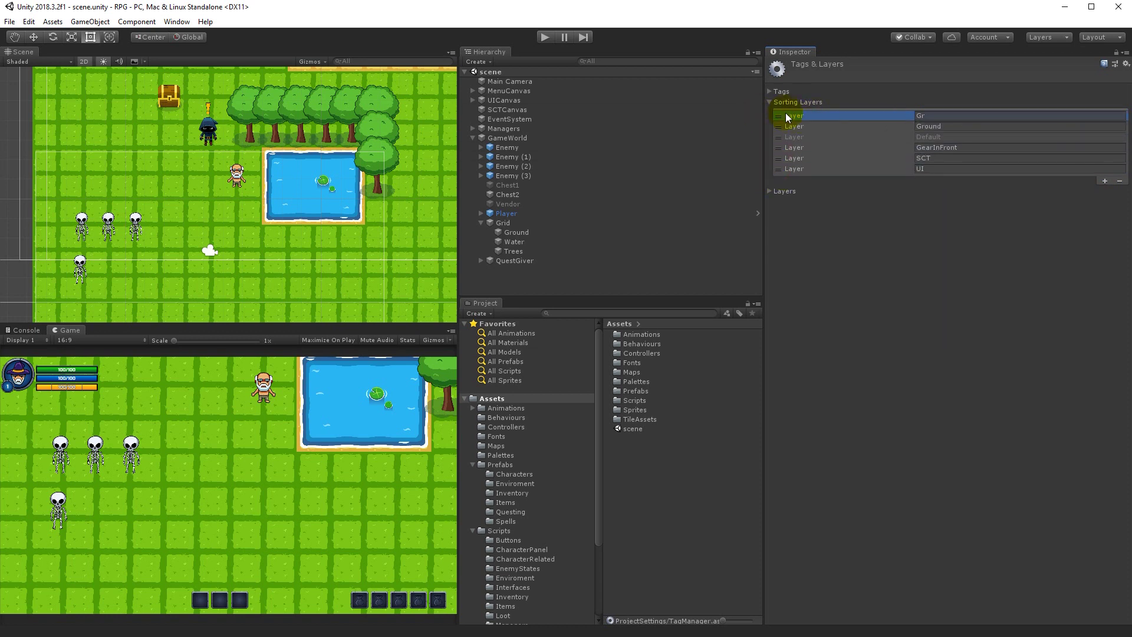
{"action": "left_click", "coordinate": [1119, 181]}
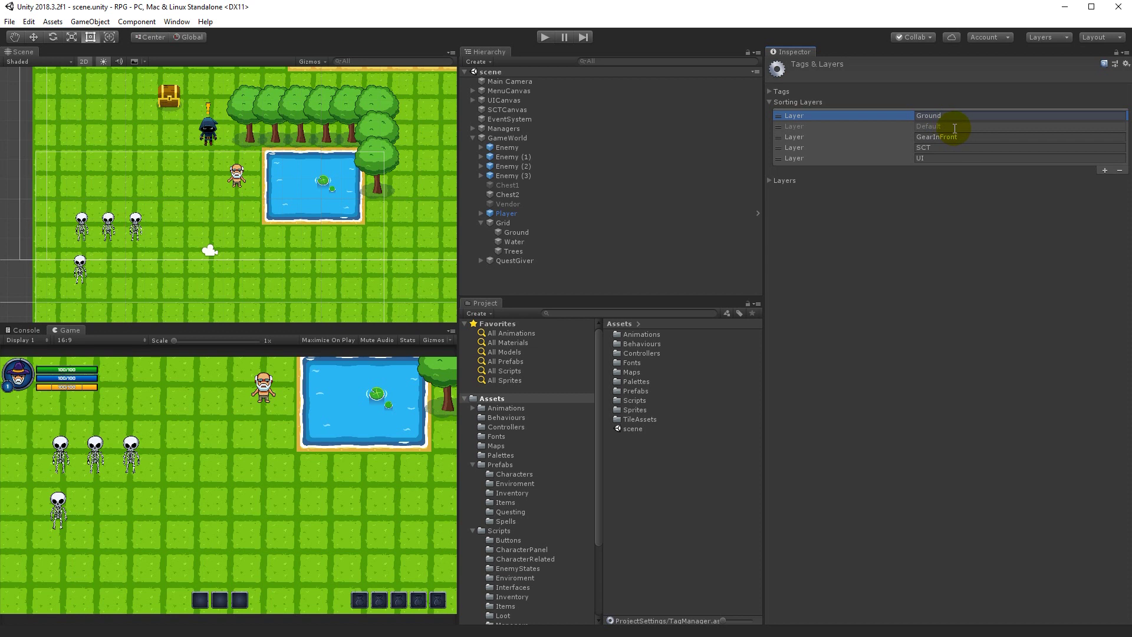
Step: Remove the GearInFront sorting layer, leaving Ground, Default, SCT and UI, and reselect the Ground tilemap
{"action": "left_click", "coordinate": [952, 126]}
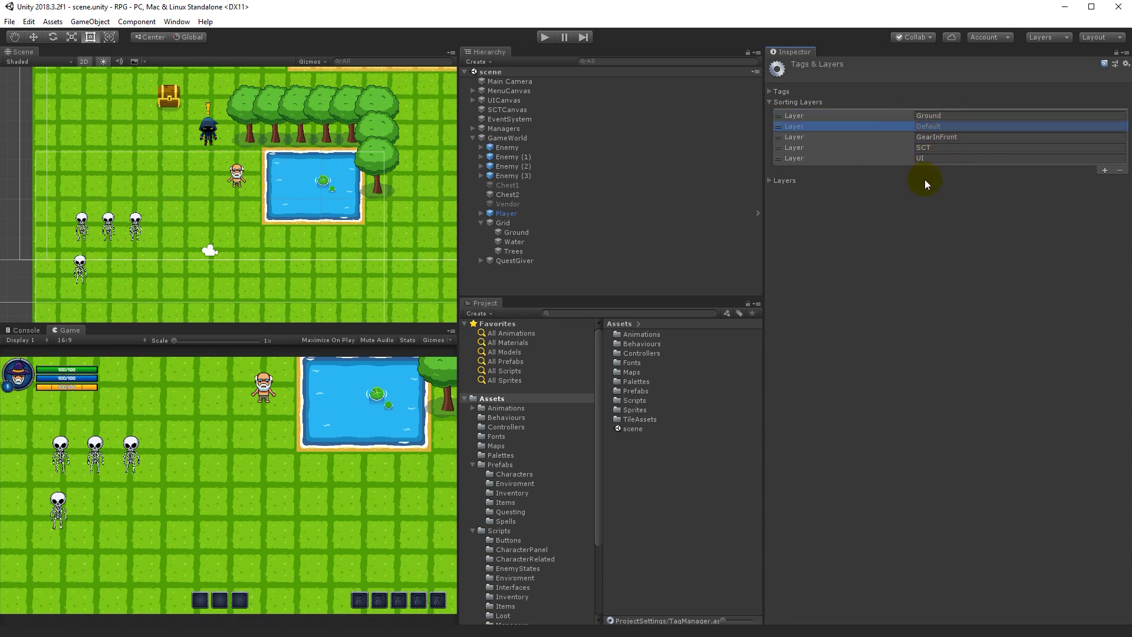
{"action": "left_click", "coordinate": [953, 137]}
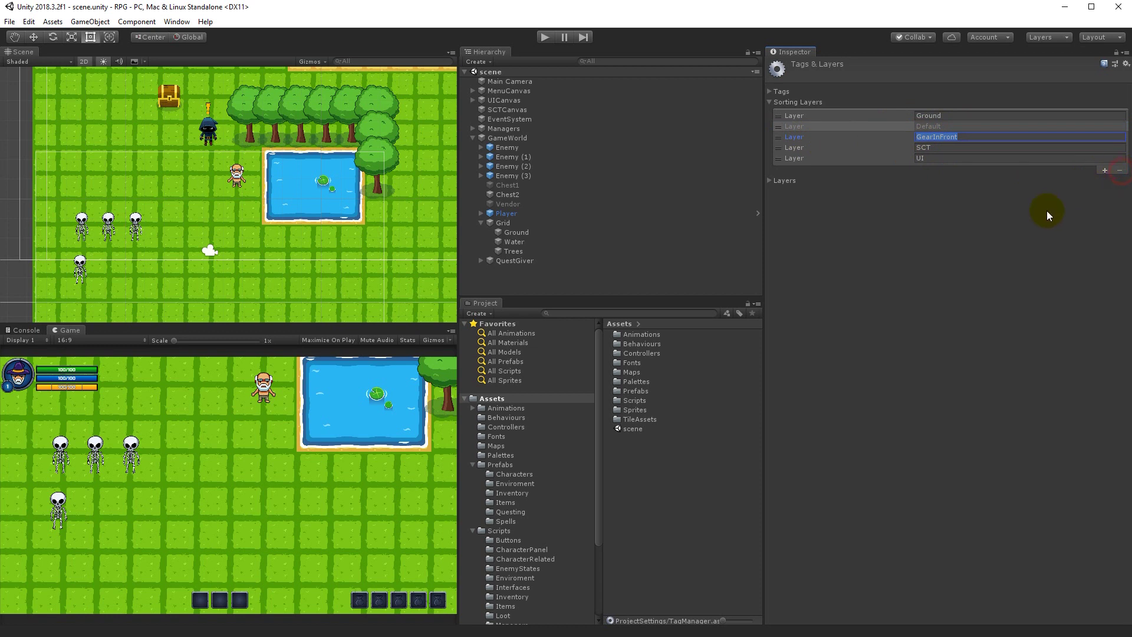
{"action": "left_click", "coordinate": [791, 137]}
{"action": "left_click", "coordinate": [1120, 171]}
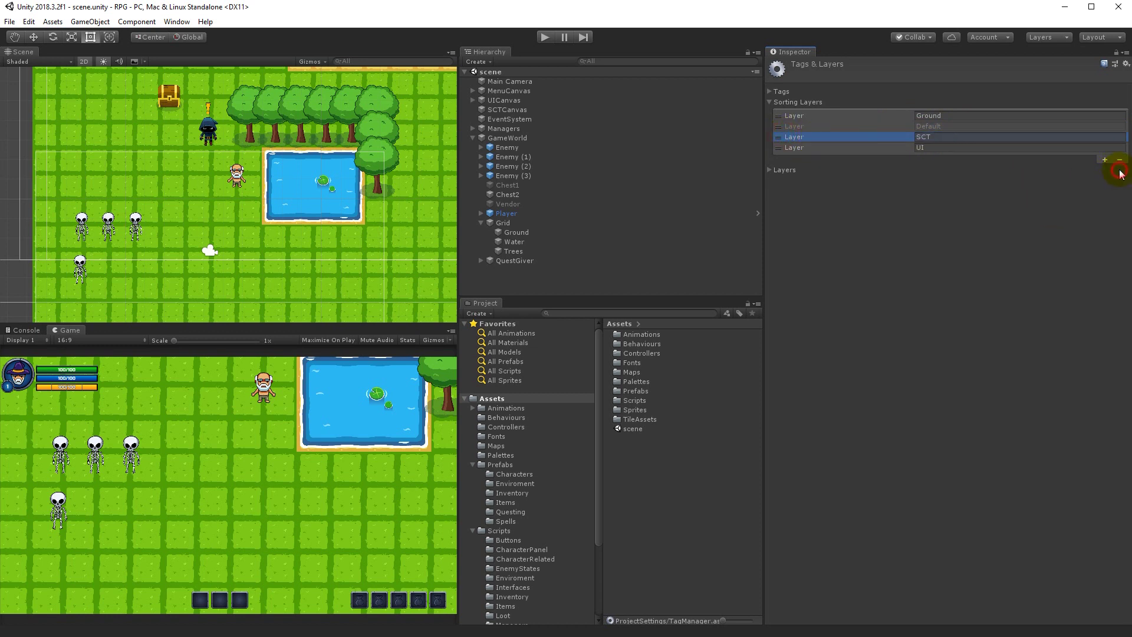
{"action": "left_click", "coordinate": [951, 116]}
{"action": "left_click", "coordinate": [959, 127]}
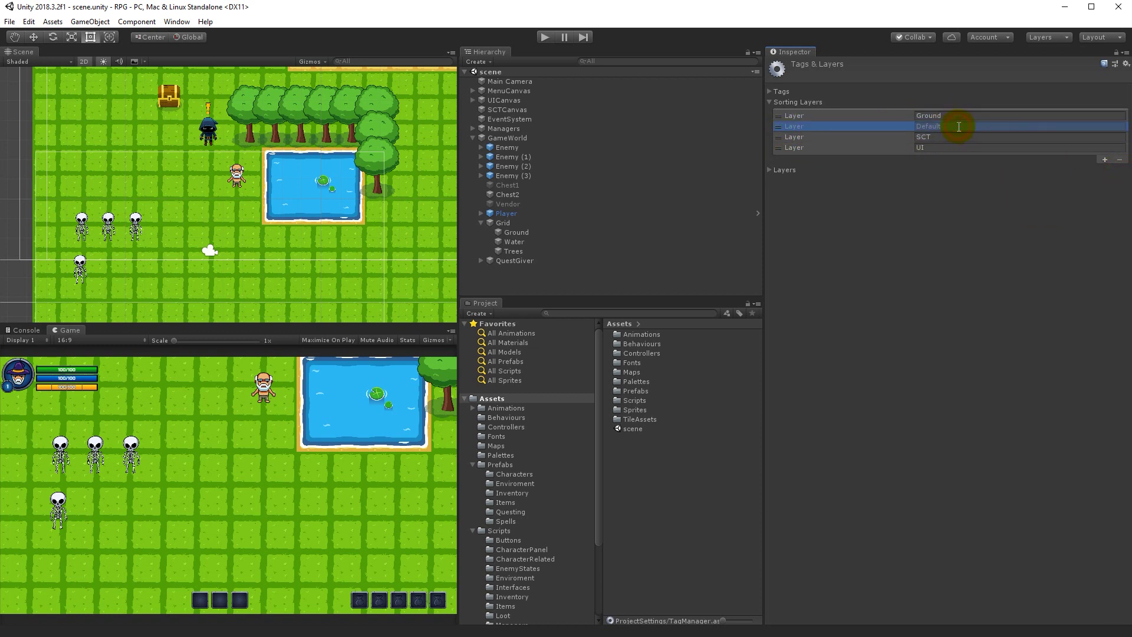
{"action": "left_click", "coordinate": [956, 146]}
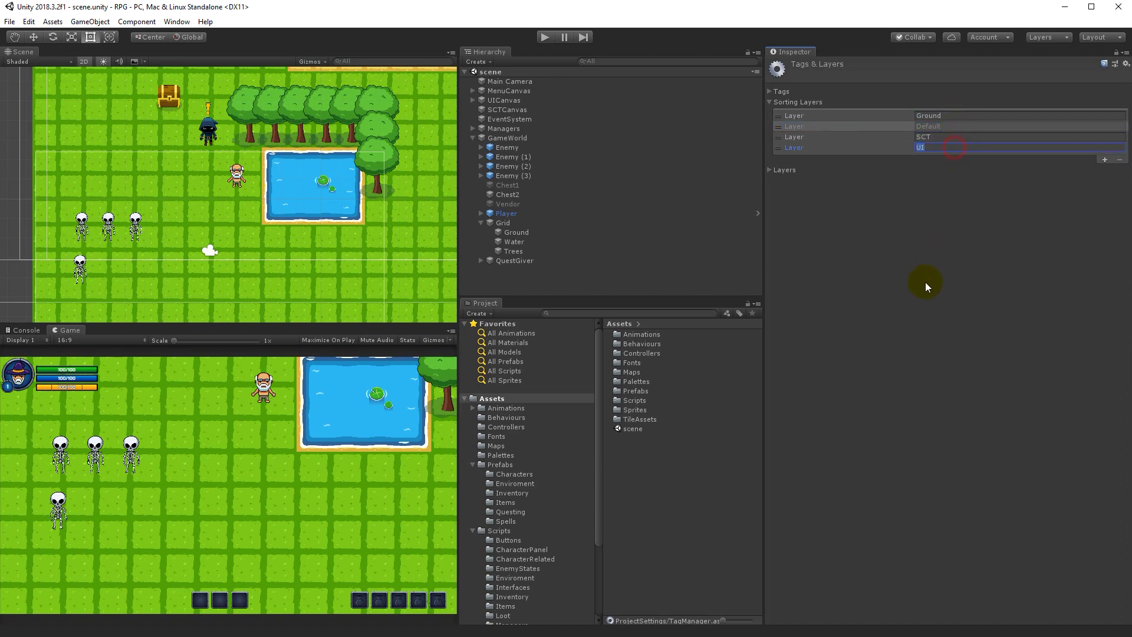
{"action": "left_click", "coordinate": [890, 248]}
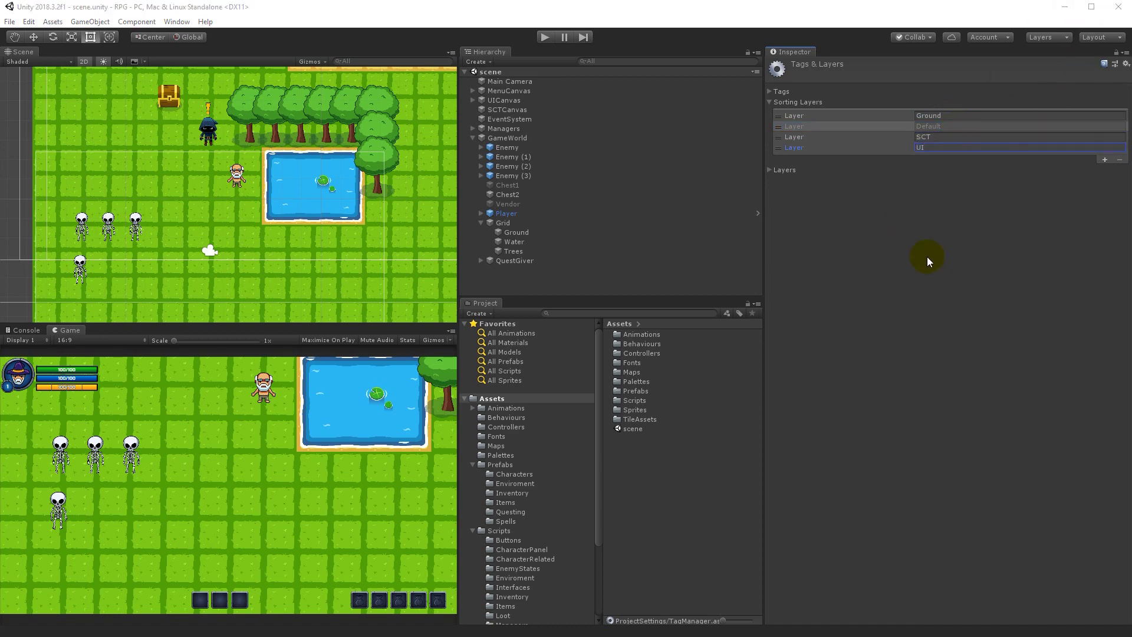
{"action": "left_click", "coordinate": [517, 233]}
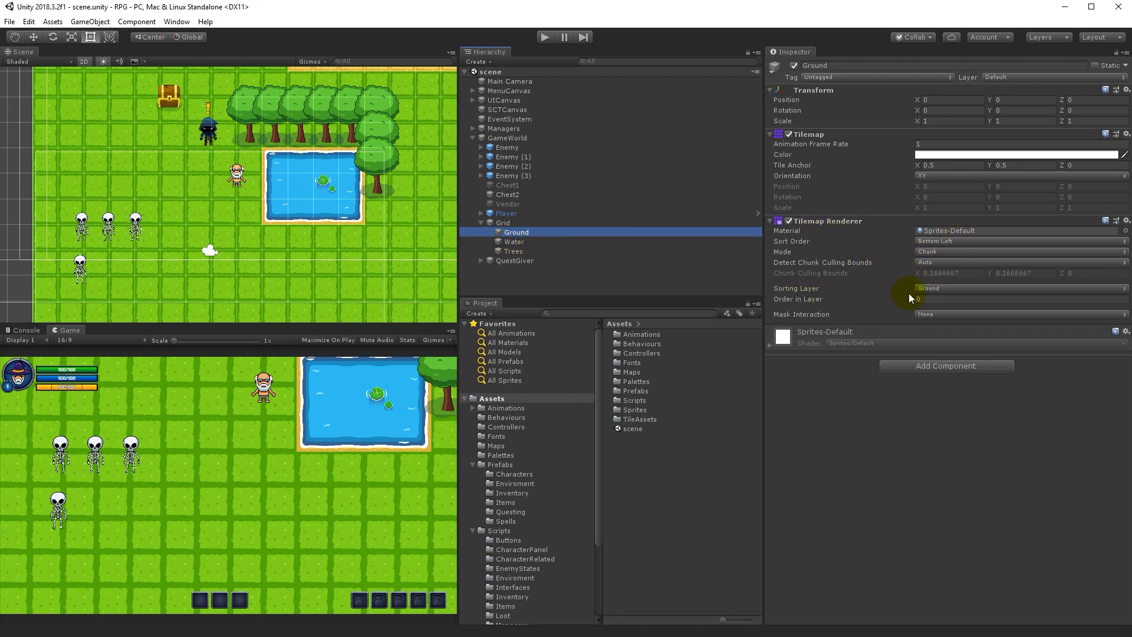
Step: Confirm Ground on the Ground tilemap and check the Water tilemap also uses the Ground layer
{"action": "left_click", "coordinate": [965, 289]}
{"action": "left_click", "coordinate": [967, 302]}
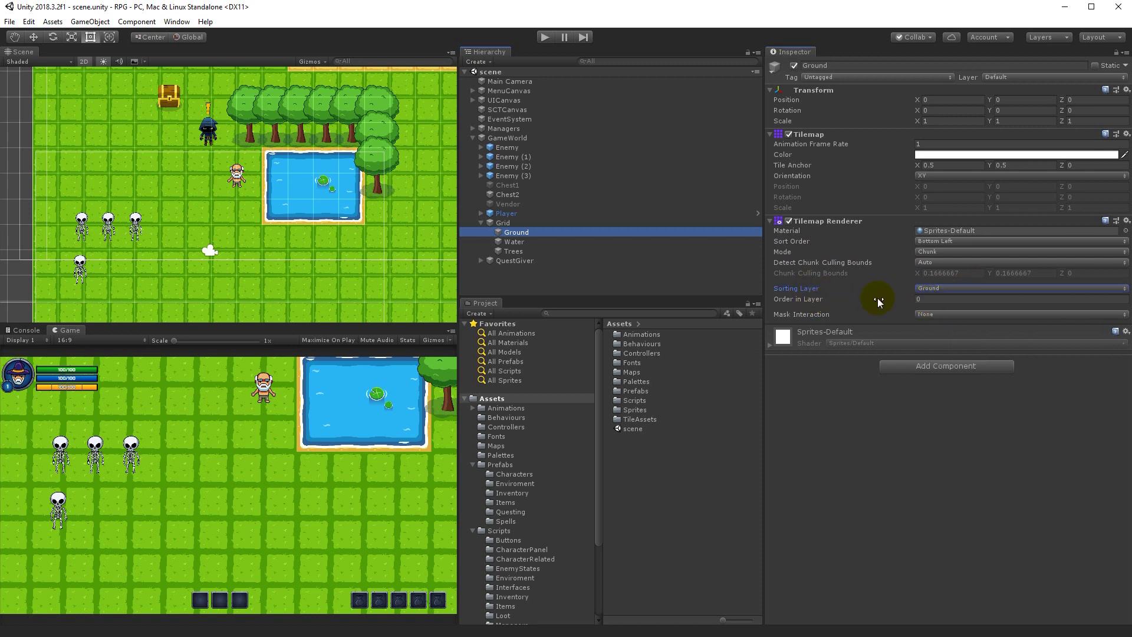
{"action": "left_click", "coordinate": [516, 241]}
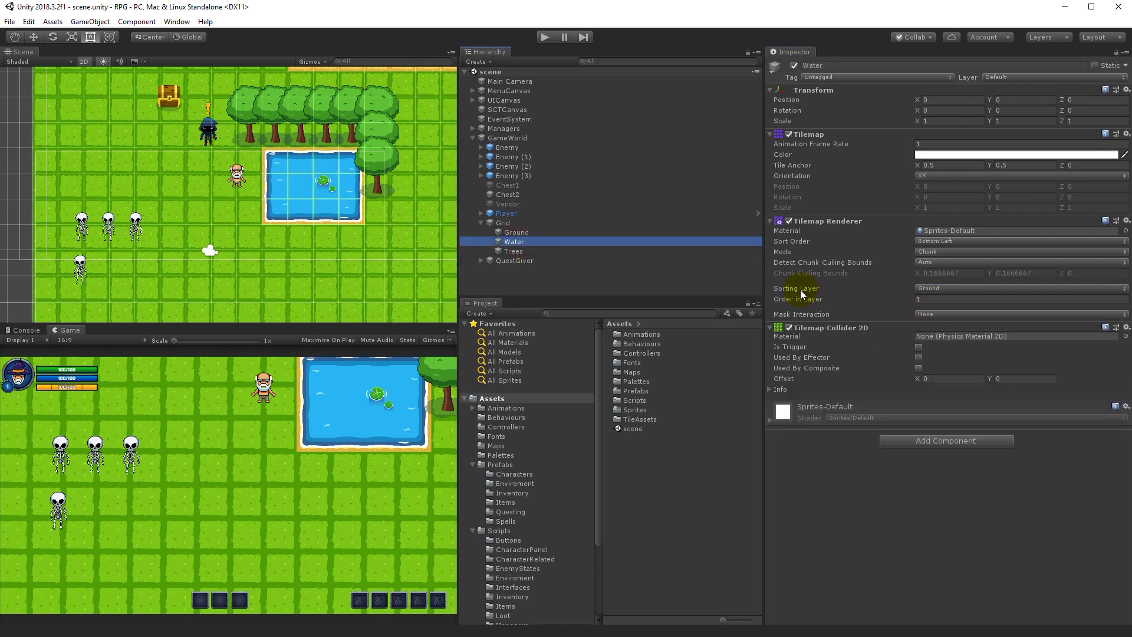
{"action": "left_click", "coordinate": [937, 294]}
{"action": "left_click", "coordinate": [939, 299]}
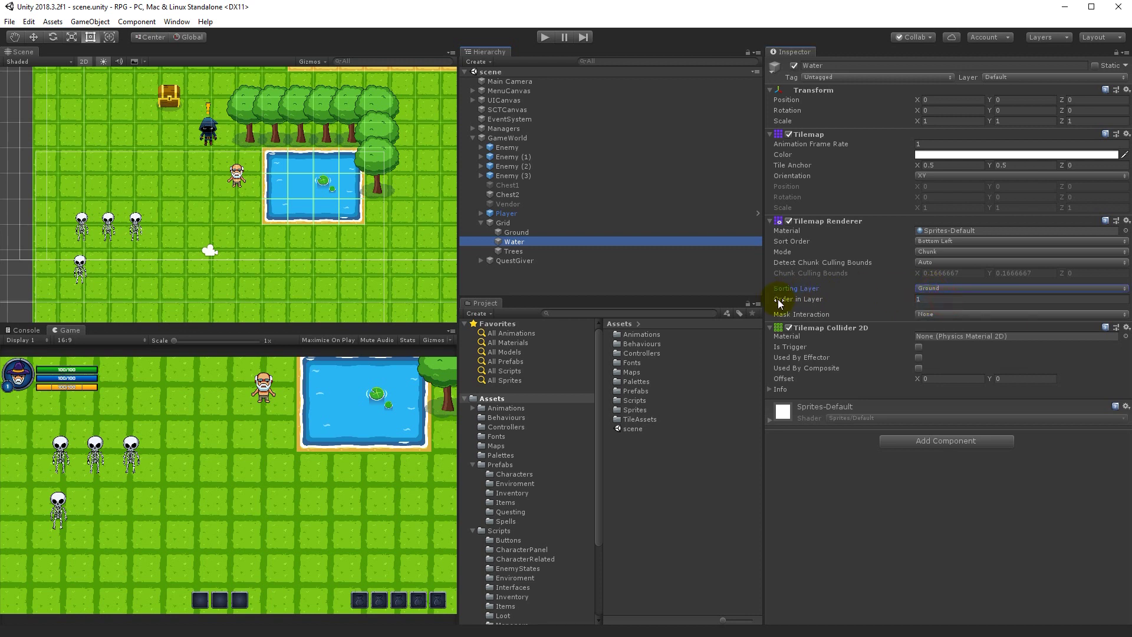
{"action": "left_click", "coordinate": [934, 300]}
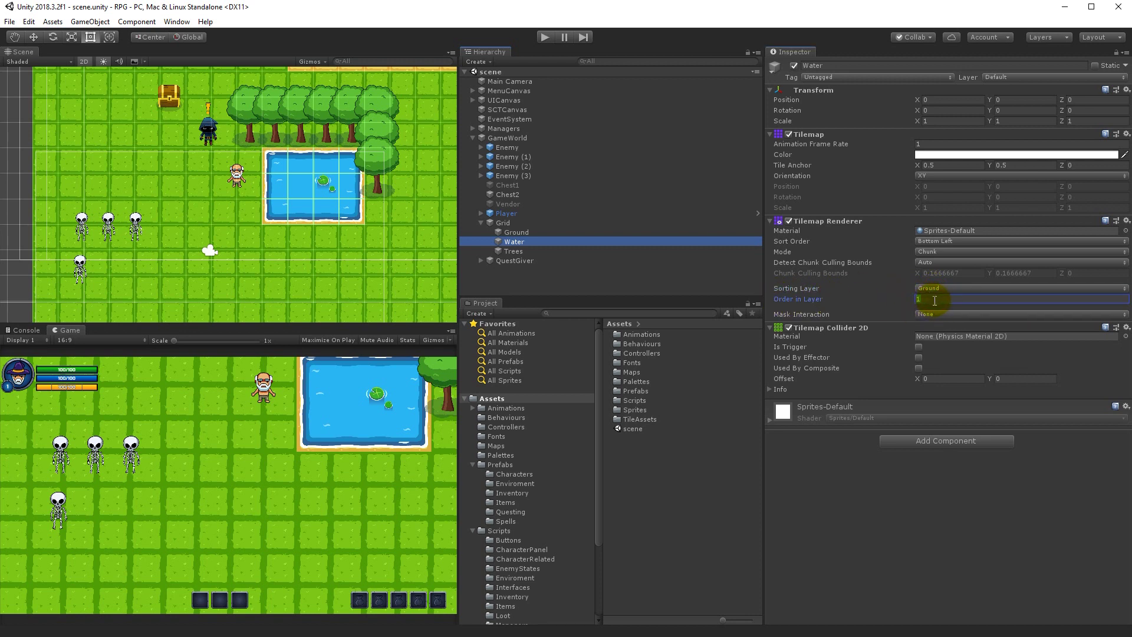
Step: Put the Trees tilemap on the Default layer with Order in Layer 0, then collapse Grid
{"action": "left_click", "coordinate": [511, 252]}
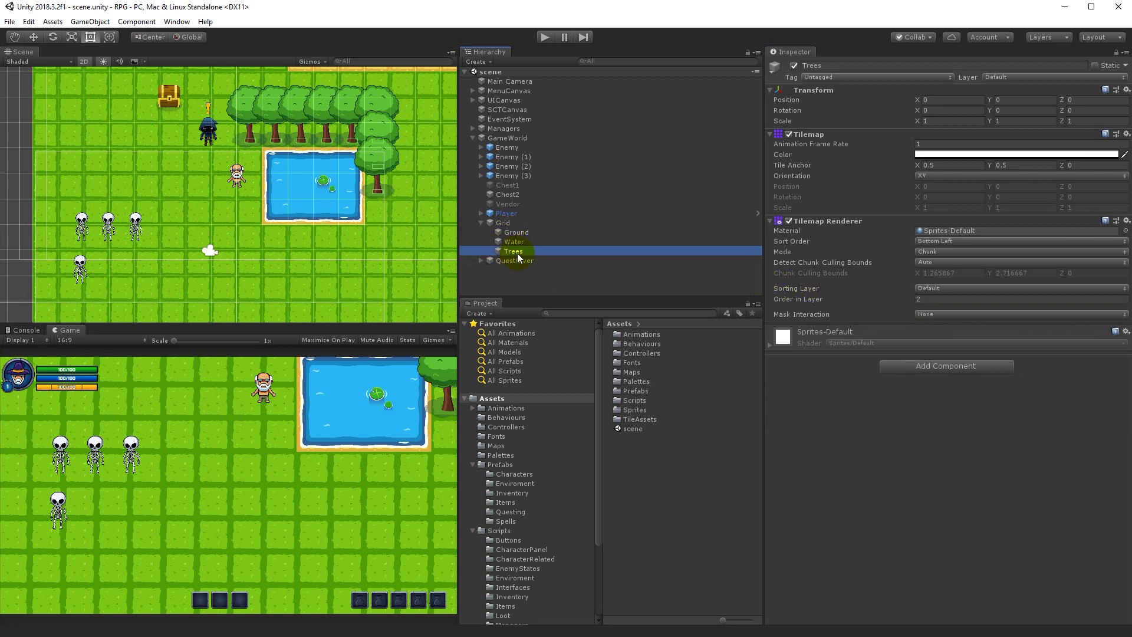
{"action": "left_click", "coordinate": [958, 289]}
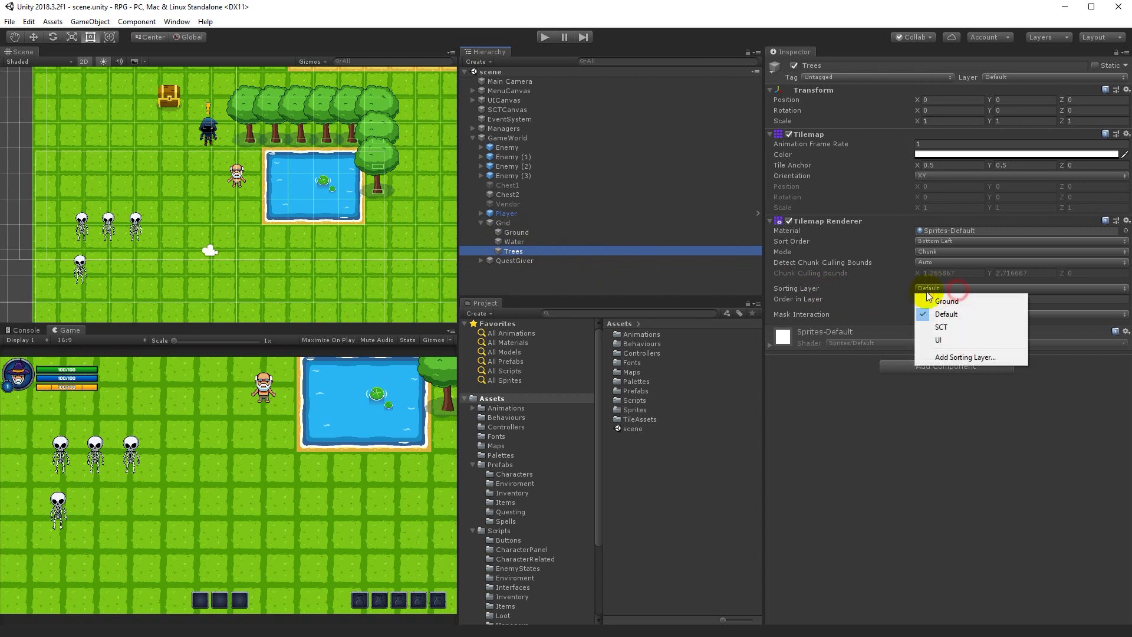
{"action": "left_click", "coordinate": [950, 302]}
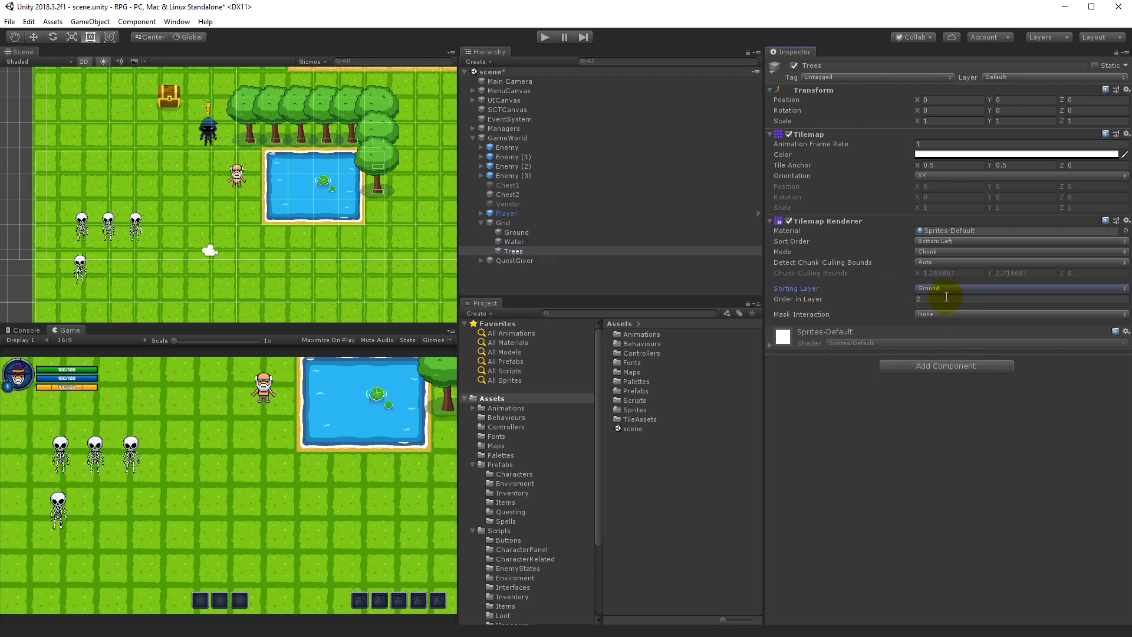
{"action": "left_click", "coordinate": [943, 290]}
{"action": "left_click", "coordinate": [956, 312]}
{"action": "left_click", "coordinate": [937, 300]}
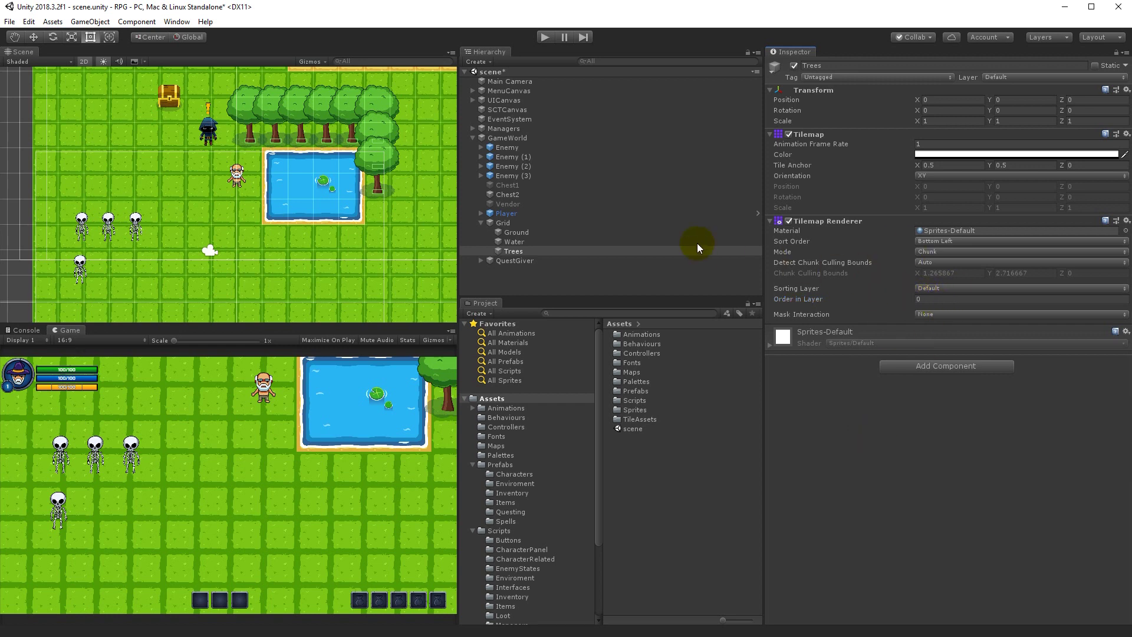
{"action": "left_click", "coordinate": [480, 224]}
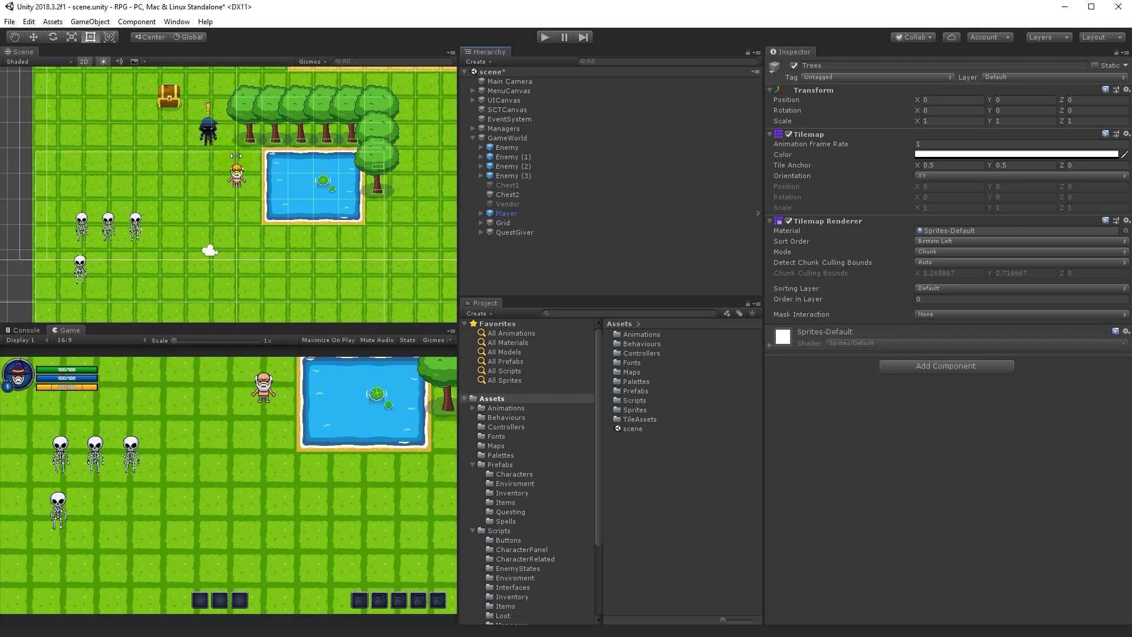
Step: Keep the QuestGiver sprite on the Default sorting layer
{"action": "left_click", "coordinate": [503, 231]}
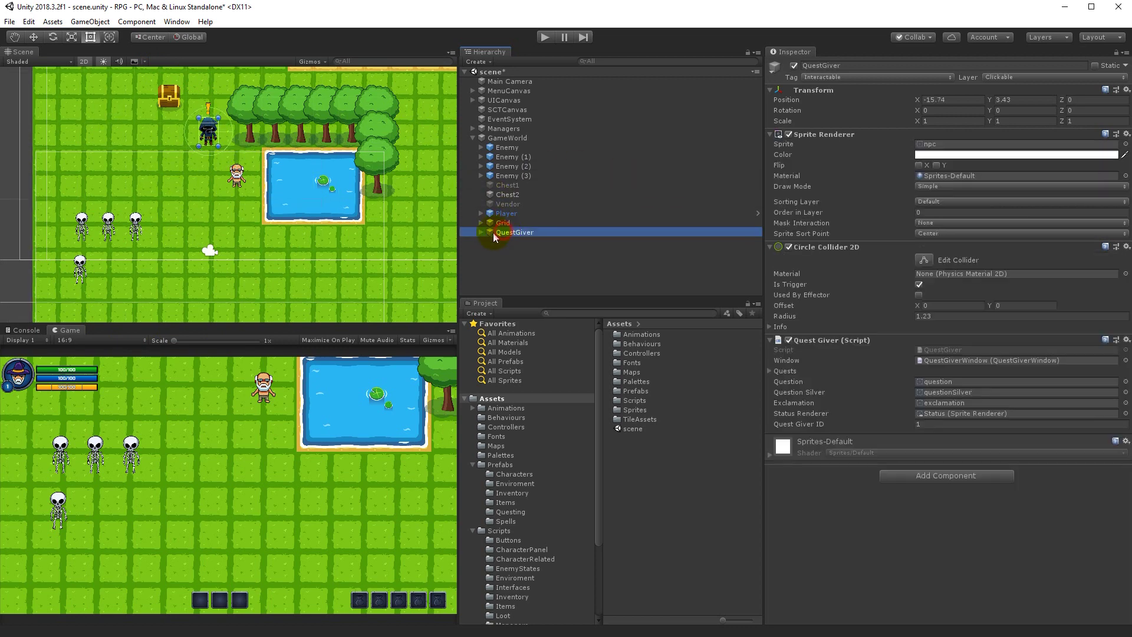
{"action": "left_click", "coordinate": [482, 232]}
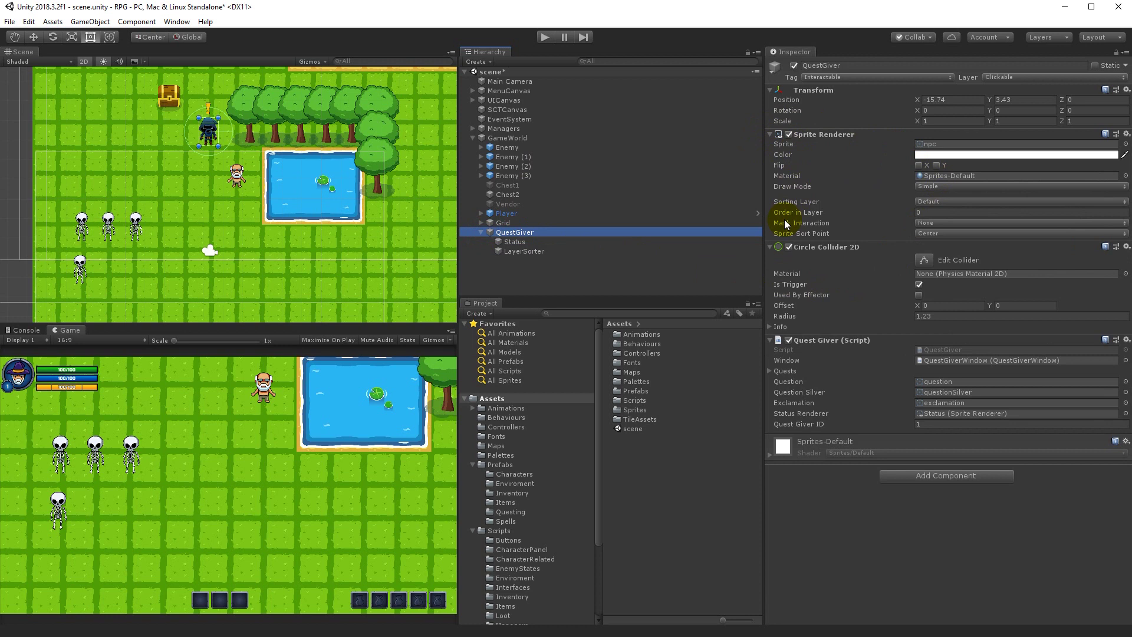
{"action": "left_click", "coordinate": [938, 203]}
{"action": "left_click", "coordinate": [955, 228]}
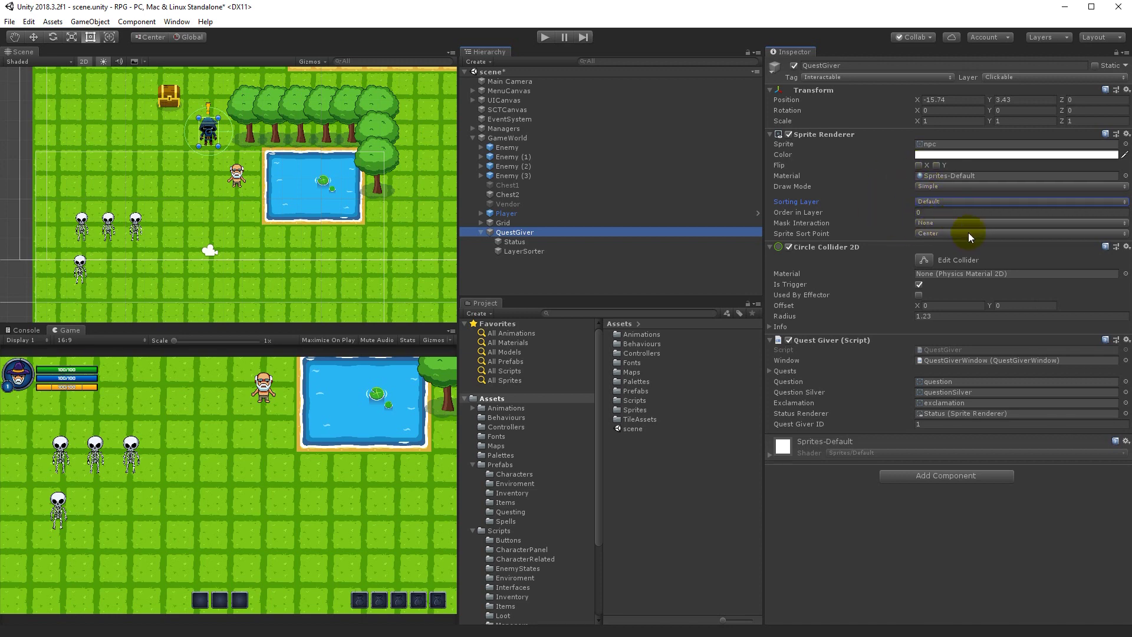
Step: Set the Player sprite's Order in Layer to 0 on Default and start the game
{"action": "left_click", "coordinate": [508, 214]}
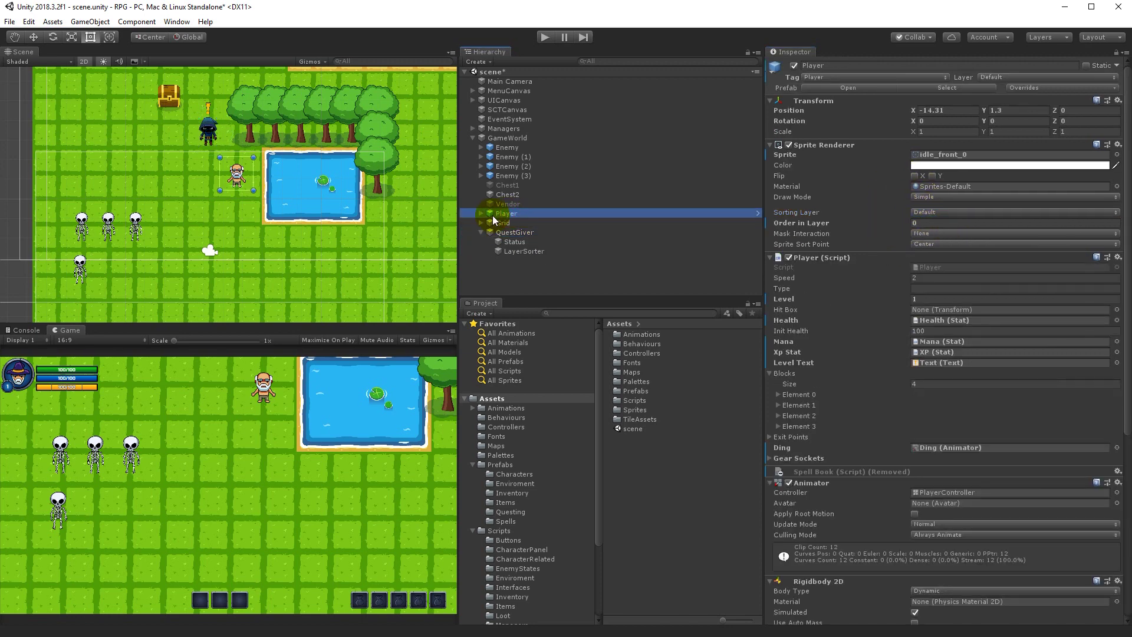
{"action": "left_click", "coordinate": [482, 214]}
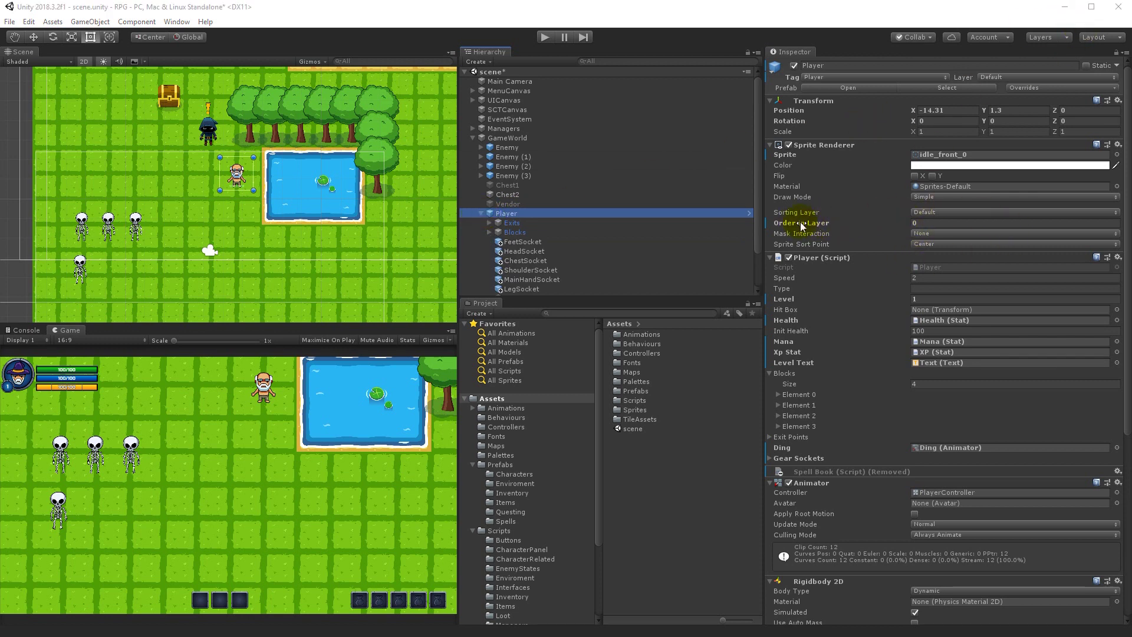
{"action": "left_click", "coordinate": [925, 223]}
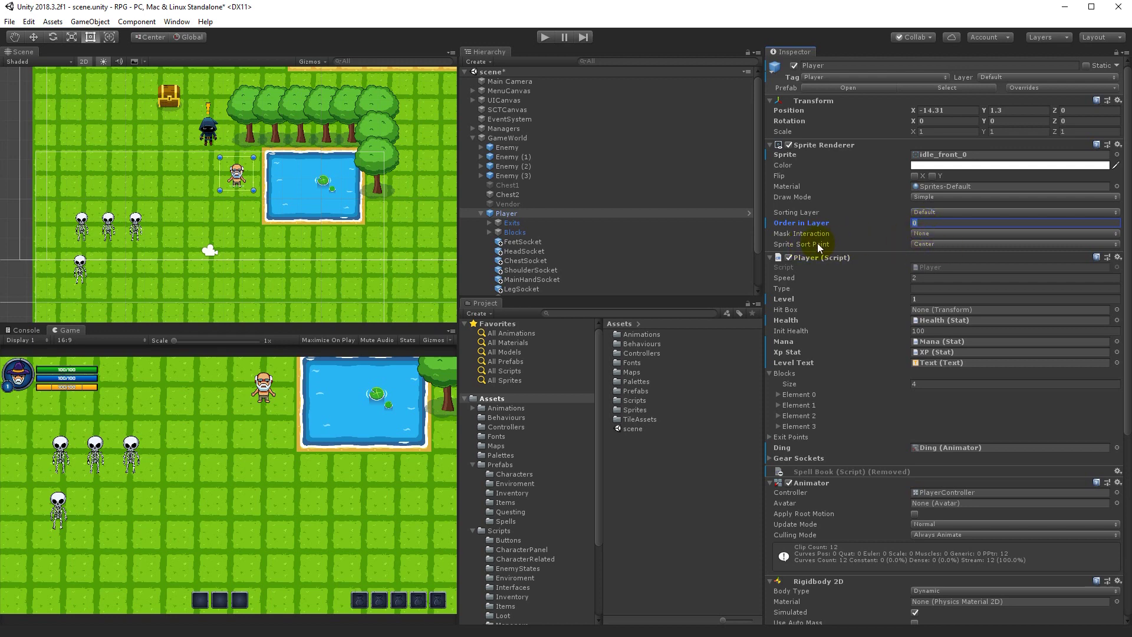
{"action": "left_click", "coordinate": [545, 36]}
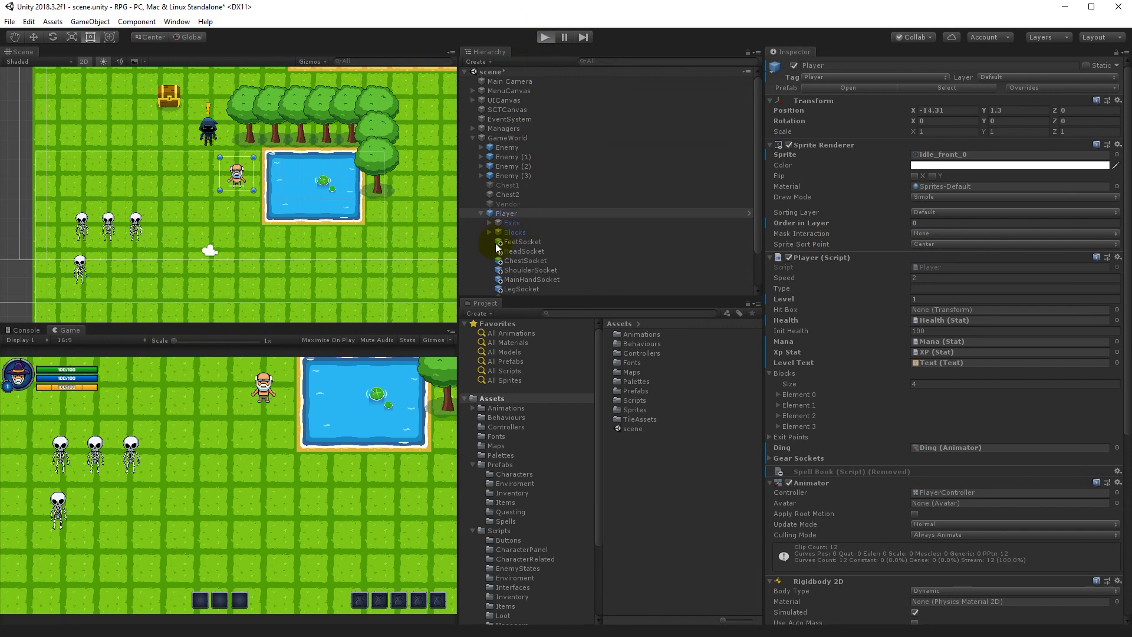
Step: Walk the player behind and past the hooded quest giver, then stop the game
{"action": "key", "text": "w"}
{"action": "key", "text": "a"}
{"action": "key", "text": "w"}
{"action": "key", "text": "s"}
{"action": "key", "text": "w"}
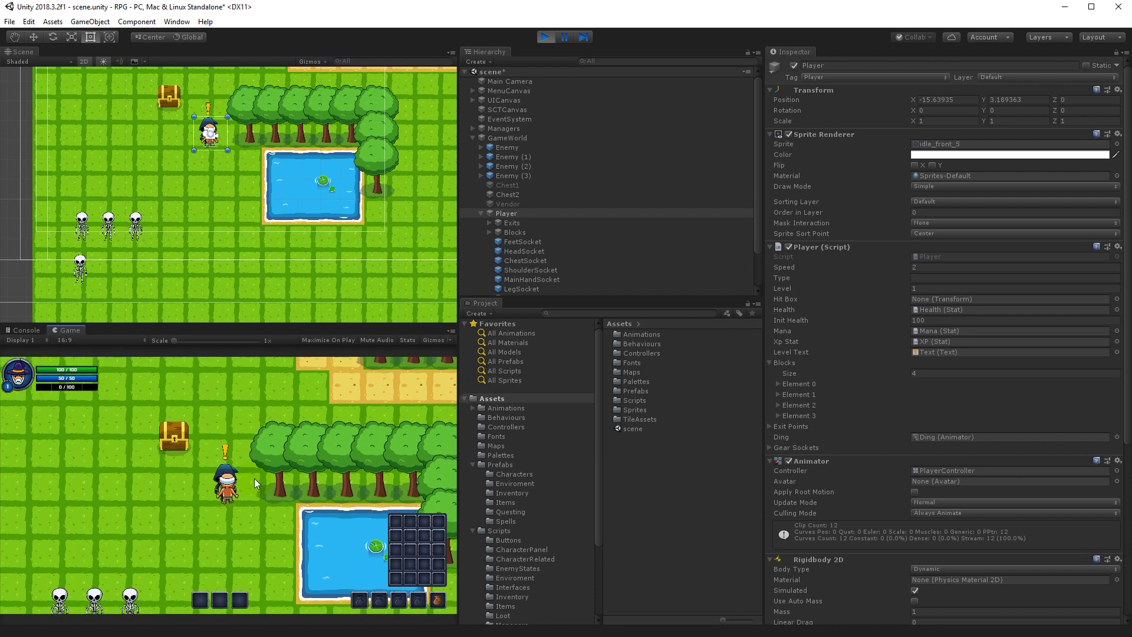
{"action": "key", "text": "s"}
{"action": "key", "text": "w"}
{"action": "key", "text": "d"}
{"action": "left_click", "coordinate": [548, 37]}
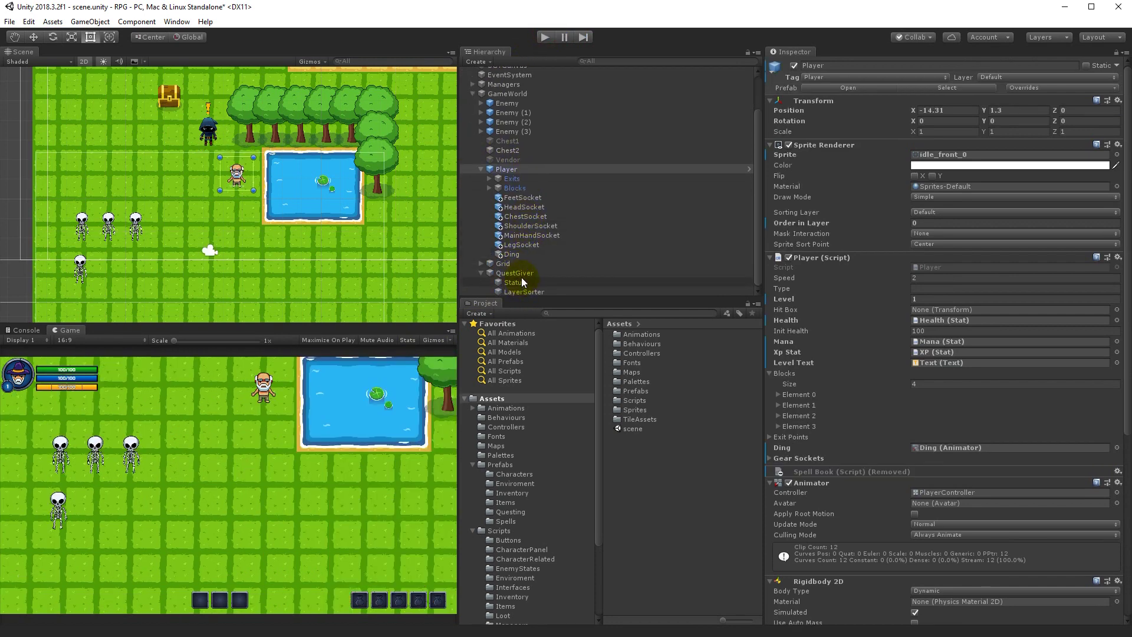
Step: Put the six gear sockets, FeetSocket through LegSocket, on Default with Order in Layer 0 and run the game
{"action": "left_click", "coordinate": [519, 274]}
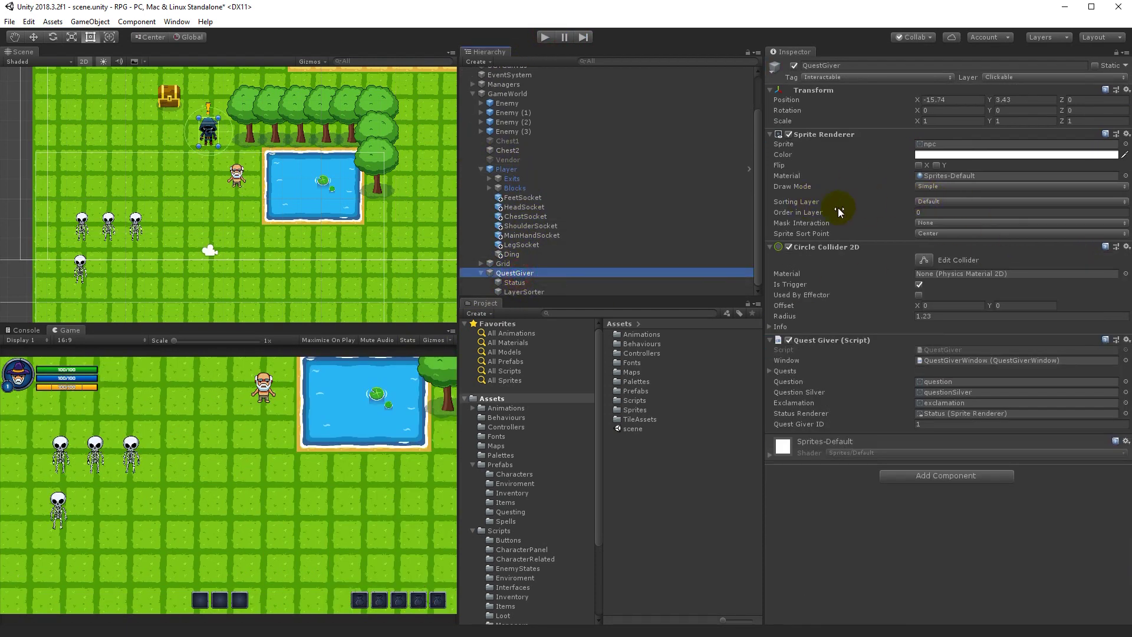
{"action": "left_click", "coordinate": [517, 172]}
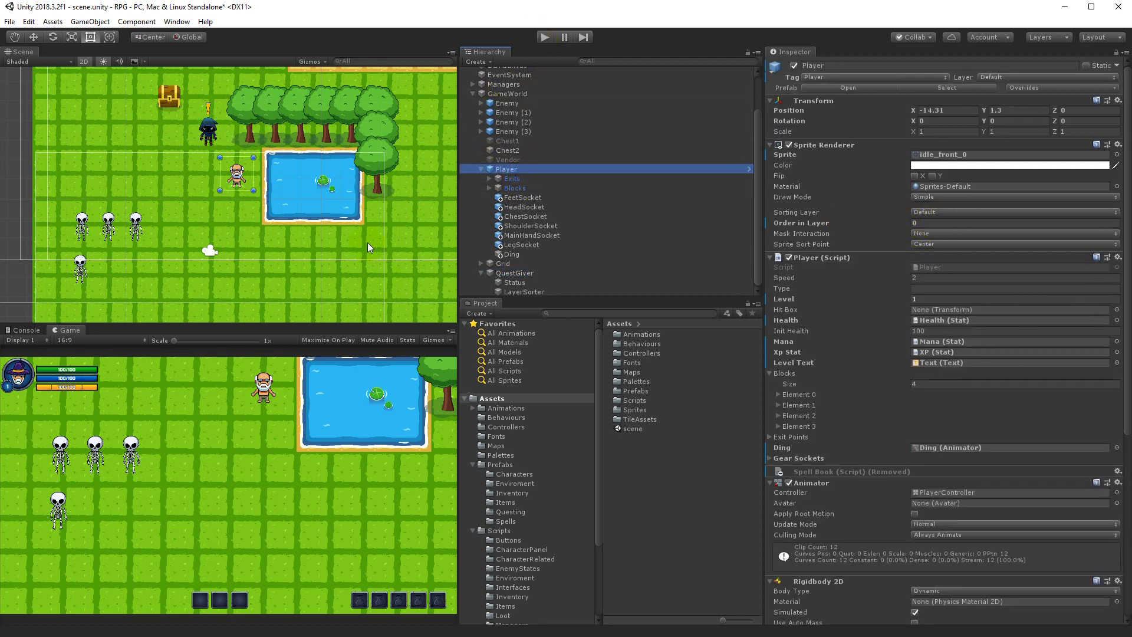
{"action": "left_click_drag", "start_coordinate": [538, 200], "coordinate": [525, 196]}
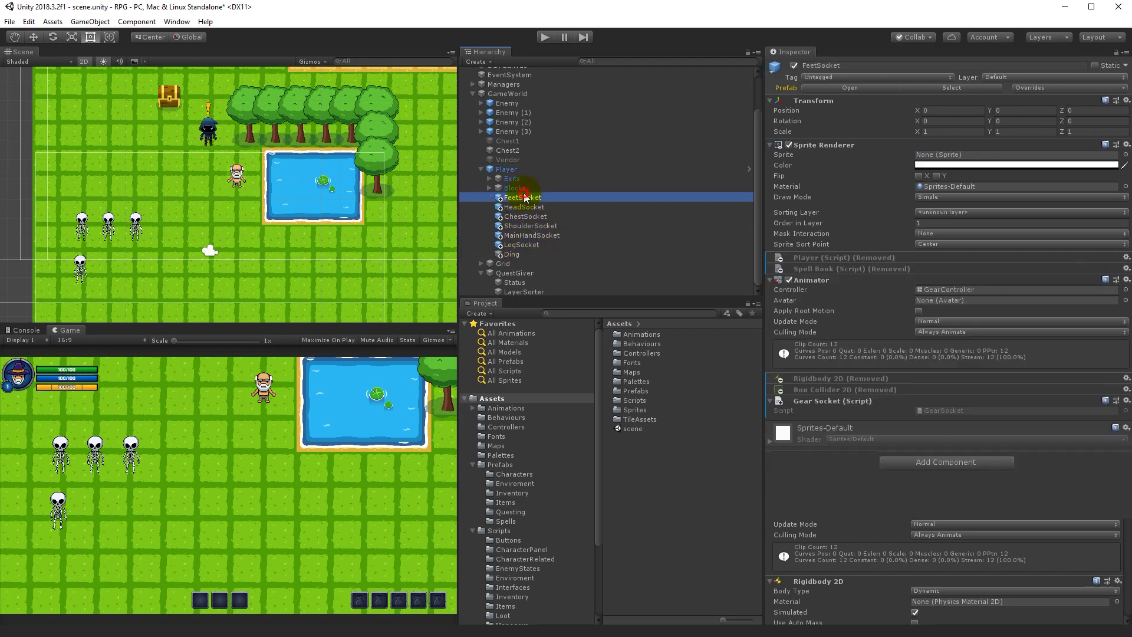
{"action": "left_click", "coordinate": [522, 253], "text": "shift"}
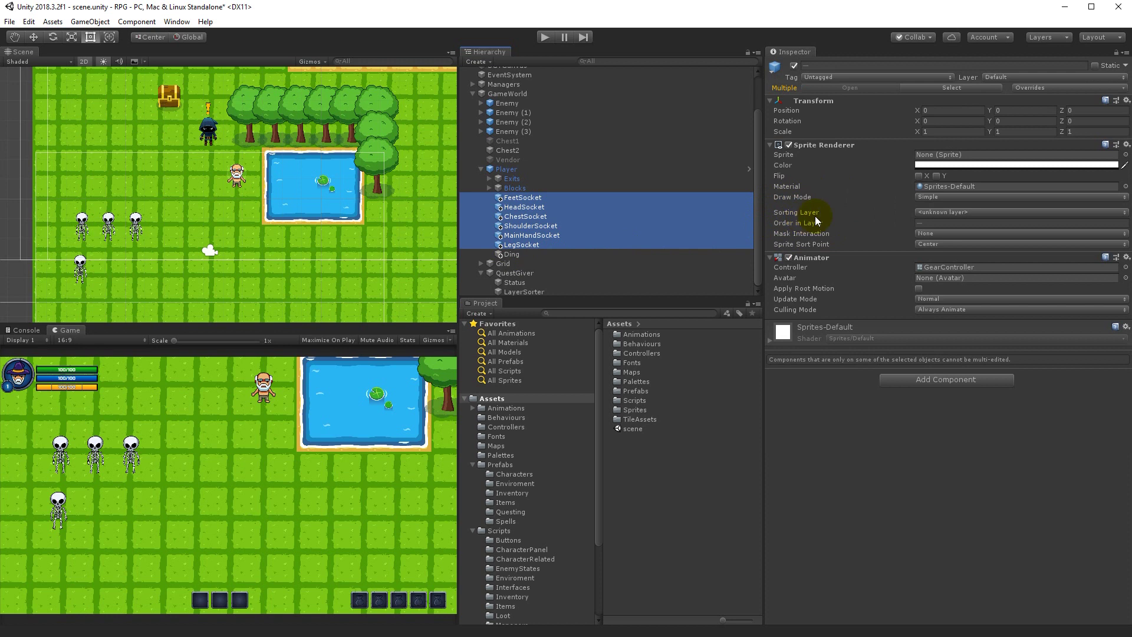
{"action": "left_click", "coordinate": [936, 213]}
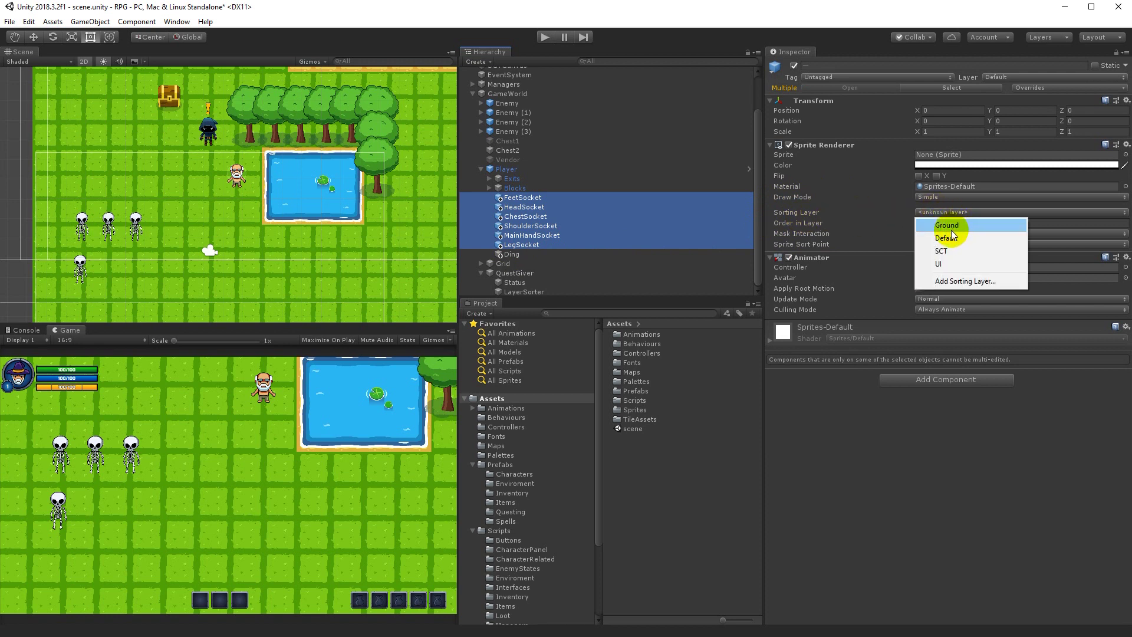
{"action": "left_click", "coordinate": [955, 238]}
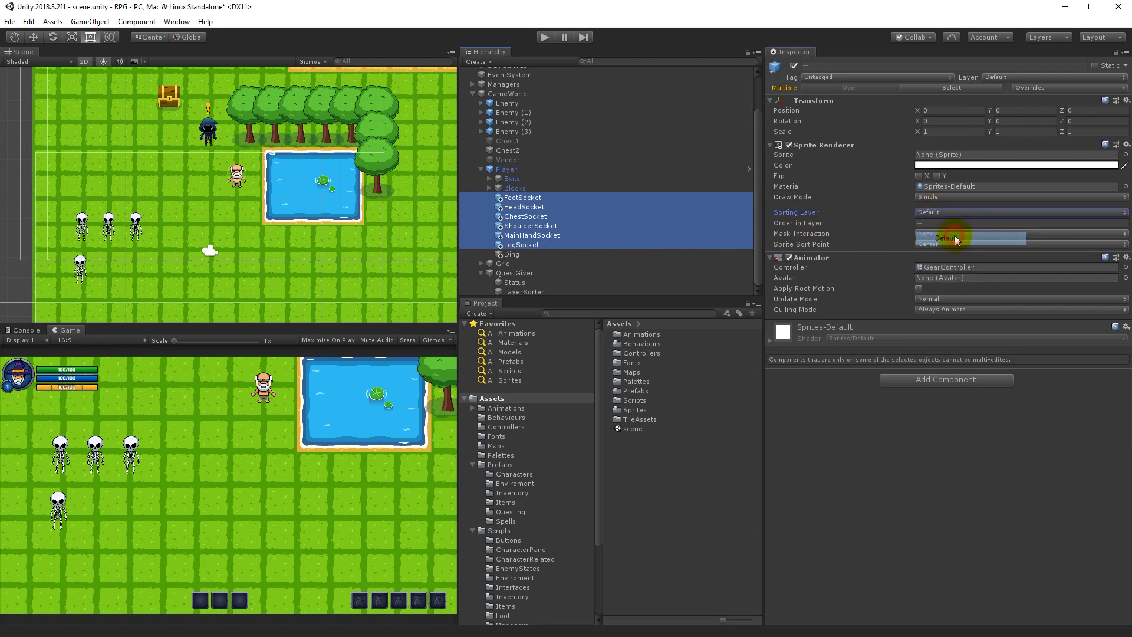
{"action": "left_click", "coordinate": [938, 223]}
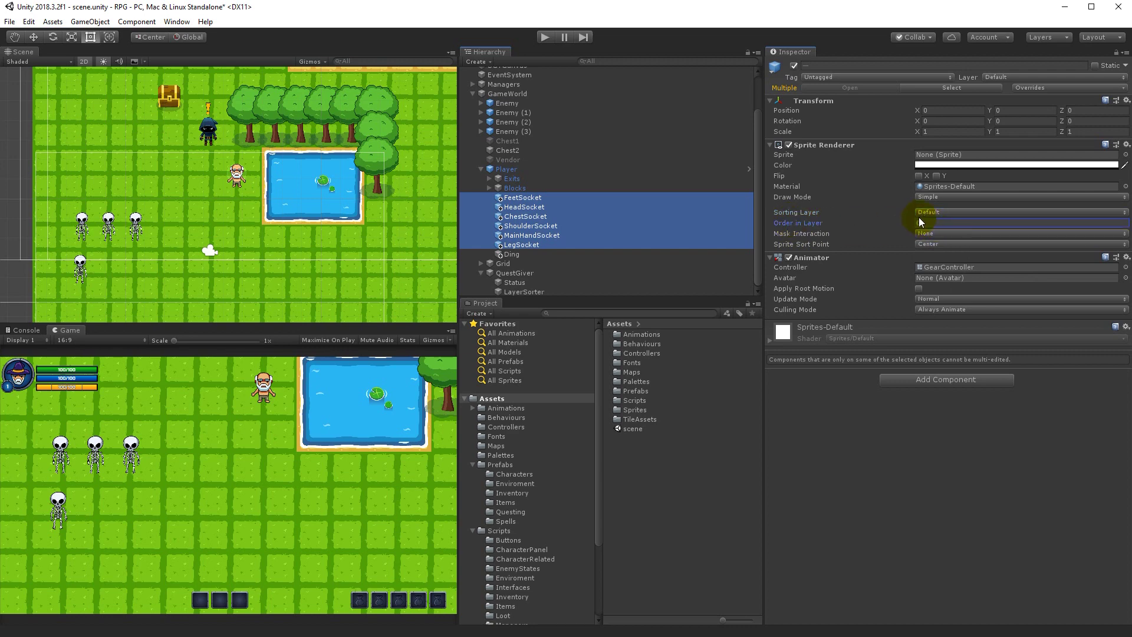
{"action": "left_click", "coordinate": [545, 36]}
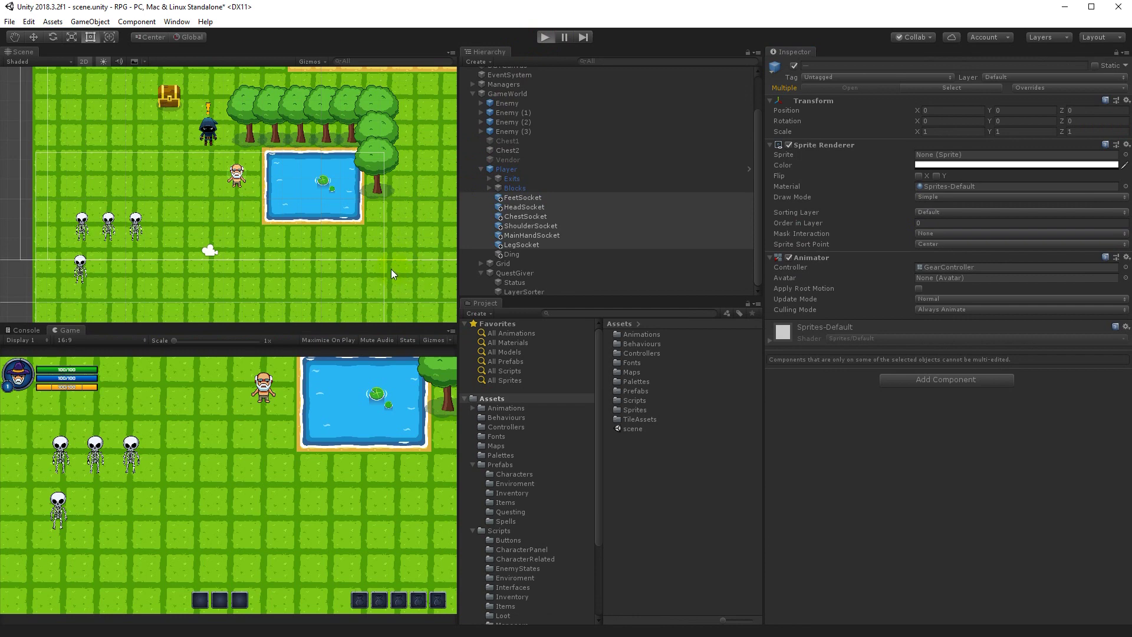
Step: Equip the hat, robe, staff and shoes from the bag, then inspect Enemy (3)
{"action": "right_click", "coordinate": [397, 566]}
{"action": "right_click", "coordinate": [397, 578]}
{"action": "right_click", "coordinate": [412, 578]}
{"action": "right_click", "coordinate": [415, 565]}
{"action": "right_click", "coordinate": [426, 565]}
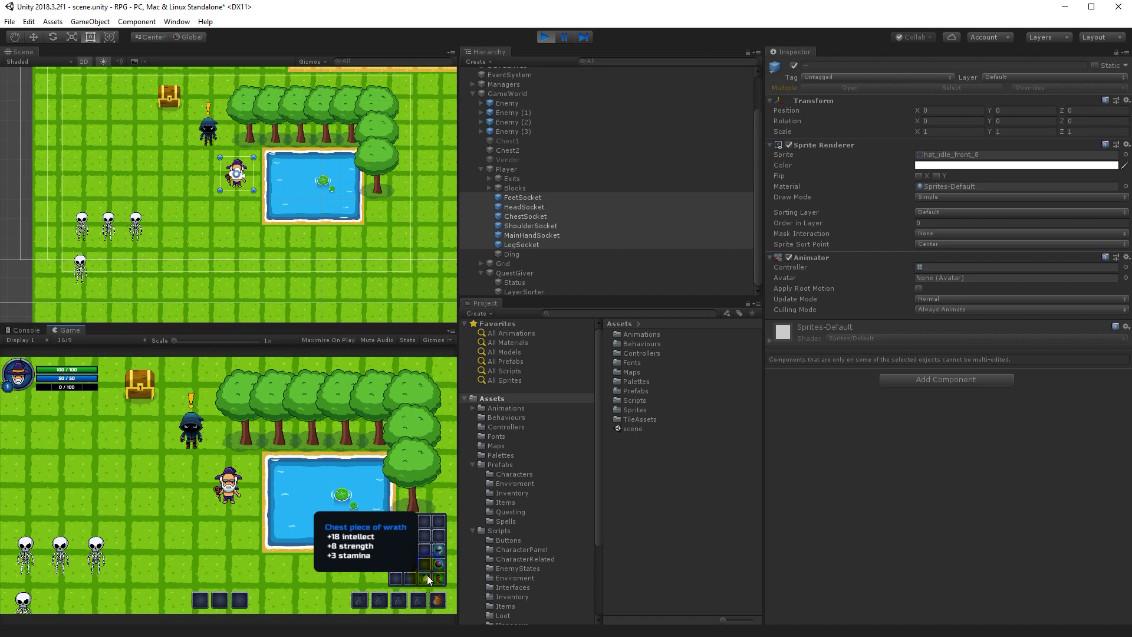
{"action": "right_click", "coordinate": [427, 577]}
{"action": "right_click", "coordinate": [439, 578]}
{"action": "right_click", "coordinate": [439, 564]}
{"action": "scroll", "coordinate": [268, 313], "scroll_direction": "up", "scroll_amount": 5}
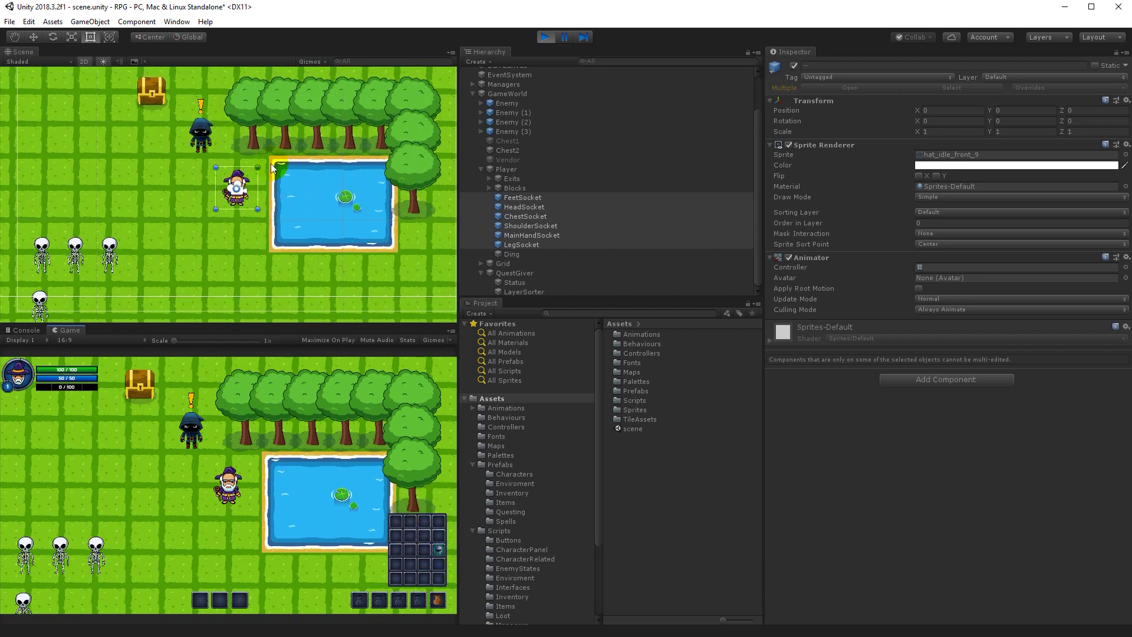
{"action": "left_click", "coordinate": [244, 261]}
{"action": "scroll", "coordinate": [248, 208], "scroll_direction": "up", "scroll_amount": 4}
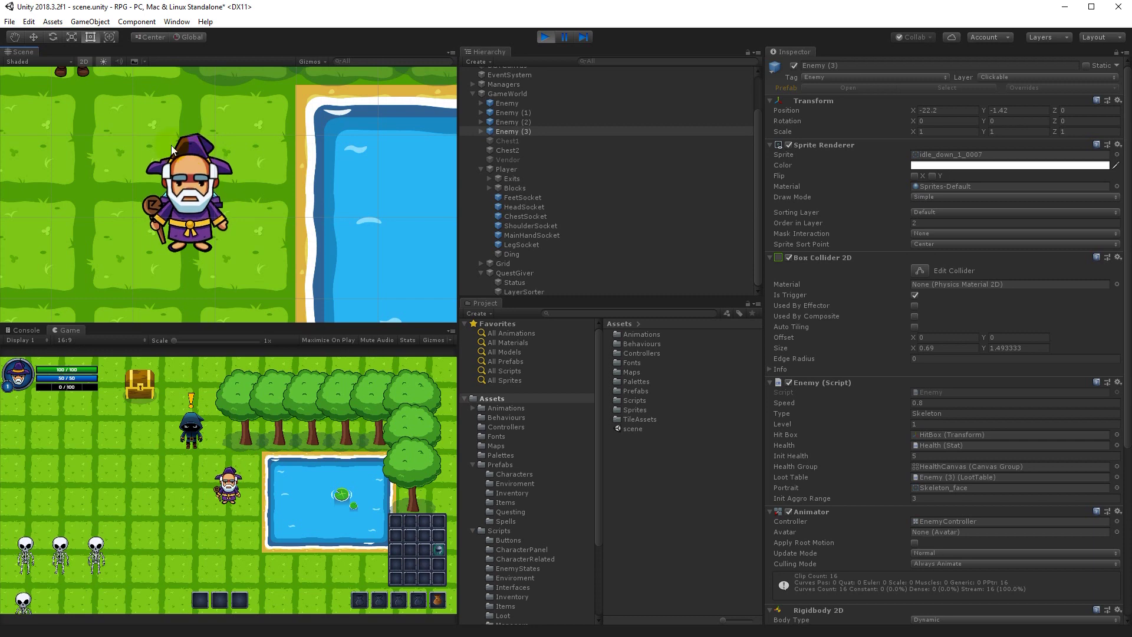
Step: Walk the wizard up, down, left and right to check gear layering, then stop play
{"action": "left_click", "coordinate": [219, 449]}
{"action": "key", "text": "w"}
{"action": "key", "text": "s"}
{"action": "key", "text": "w"}
{"action": "key", "text": "s"}
{"action": "key", "text": "w"}
{"action": "key", "text": "s"}
{"action": "key", "text": "d"}
{"action": "key", "text": "a"}
{"action": "key", "text": "d"}
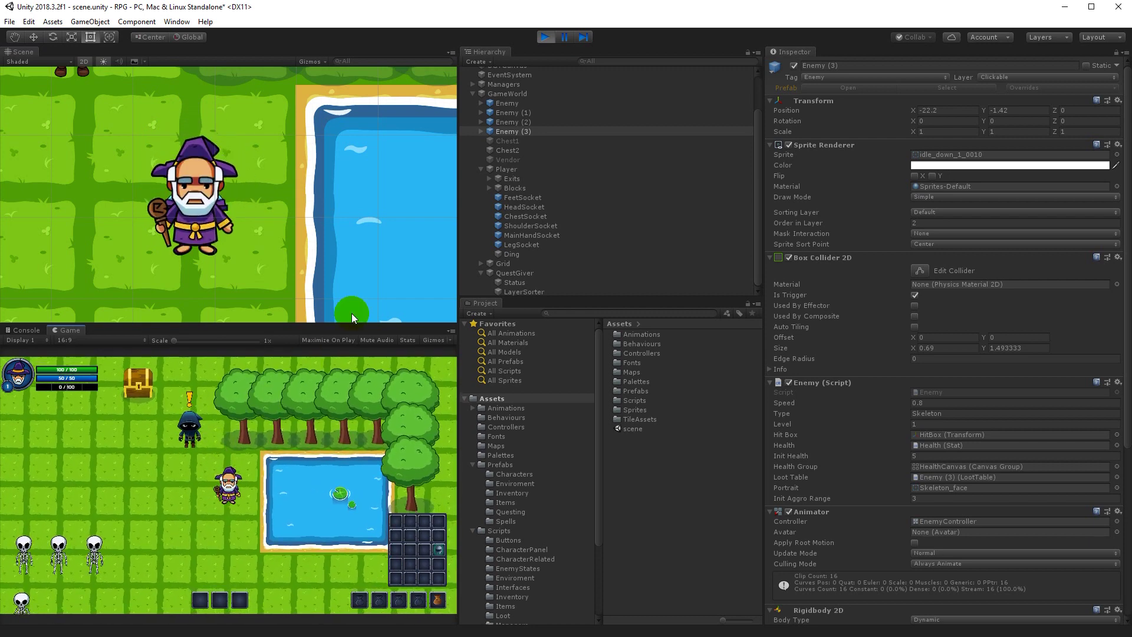
{"action": "left_click", "coordinate": [545, 37]}
Step: Give HeadSocket's Sprite Renderer Order in Layer 1 and run the game again
{"action": "left_click", "coordinate": [534, 199]}
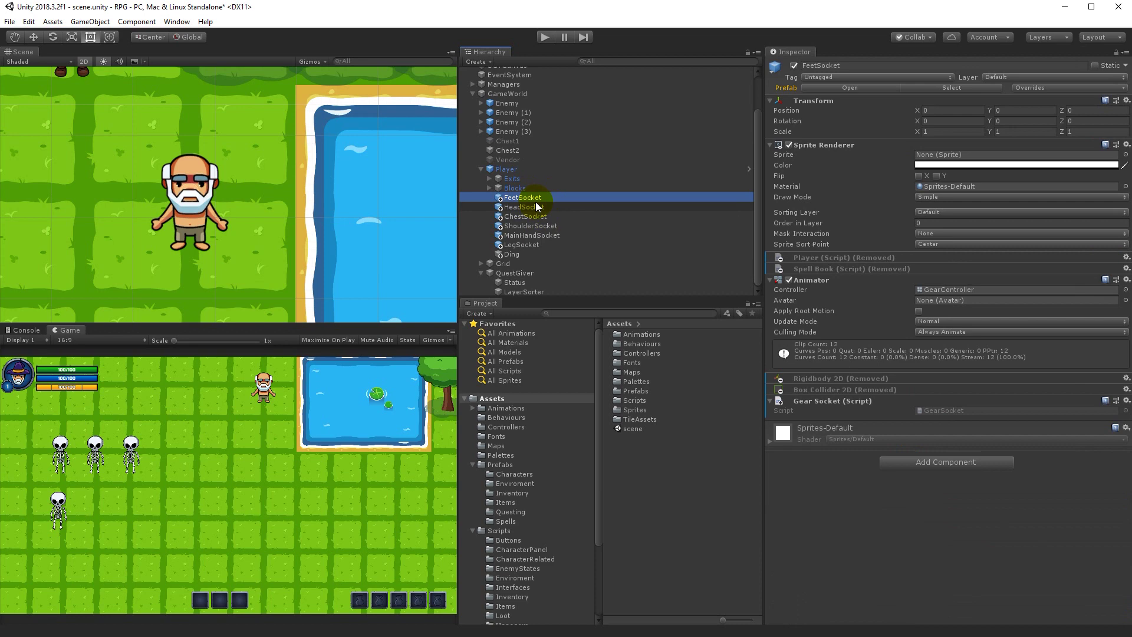
{"action": "left_click", "coordinate": [526, 208]}
{"action": "left_click", "coordinate": [936, 223]}
{"action": "type", "text": "1"}
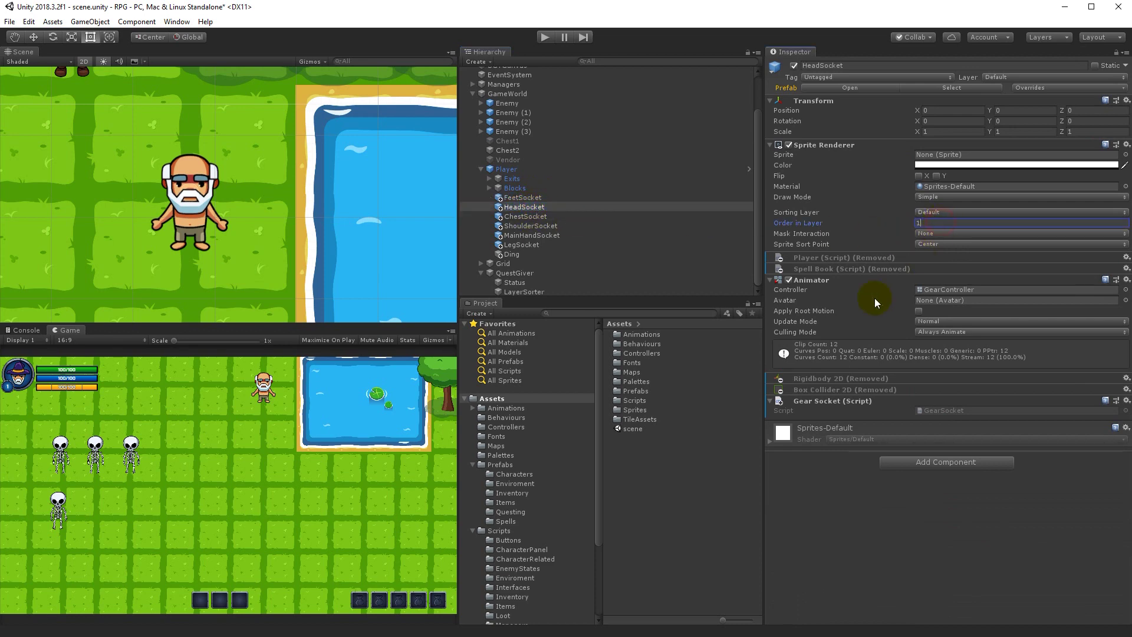
{"action": "left_click", "coordinate": [545, 37]}
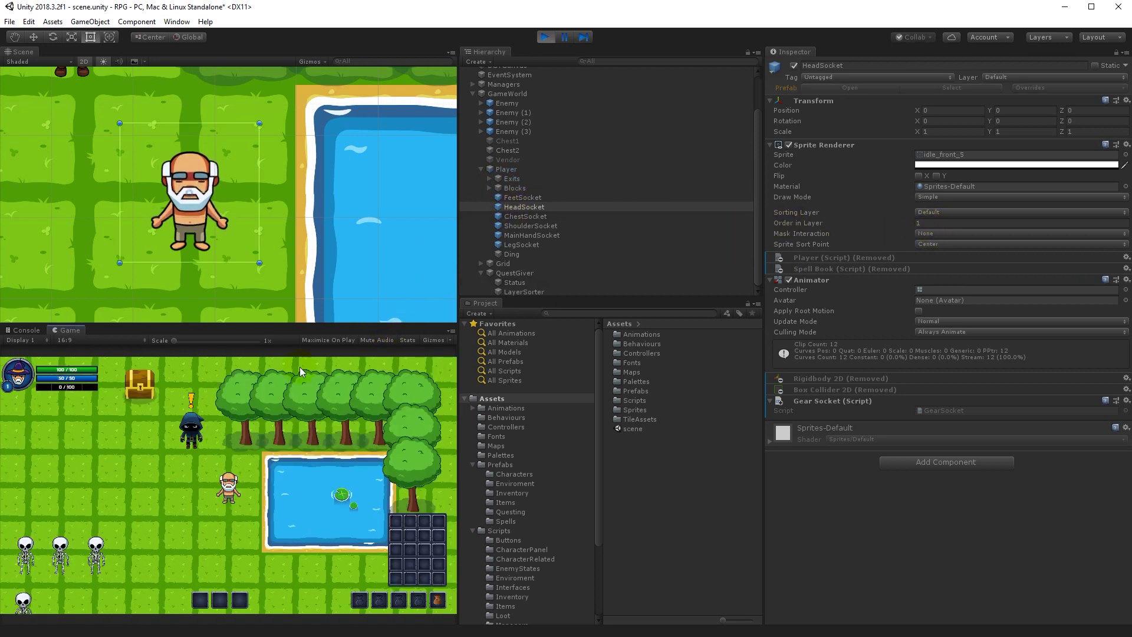
Step: Equip the Awesome Helmet from the bag and walk the player up onto the quest giver
{"action": "key", "text": "h"}
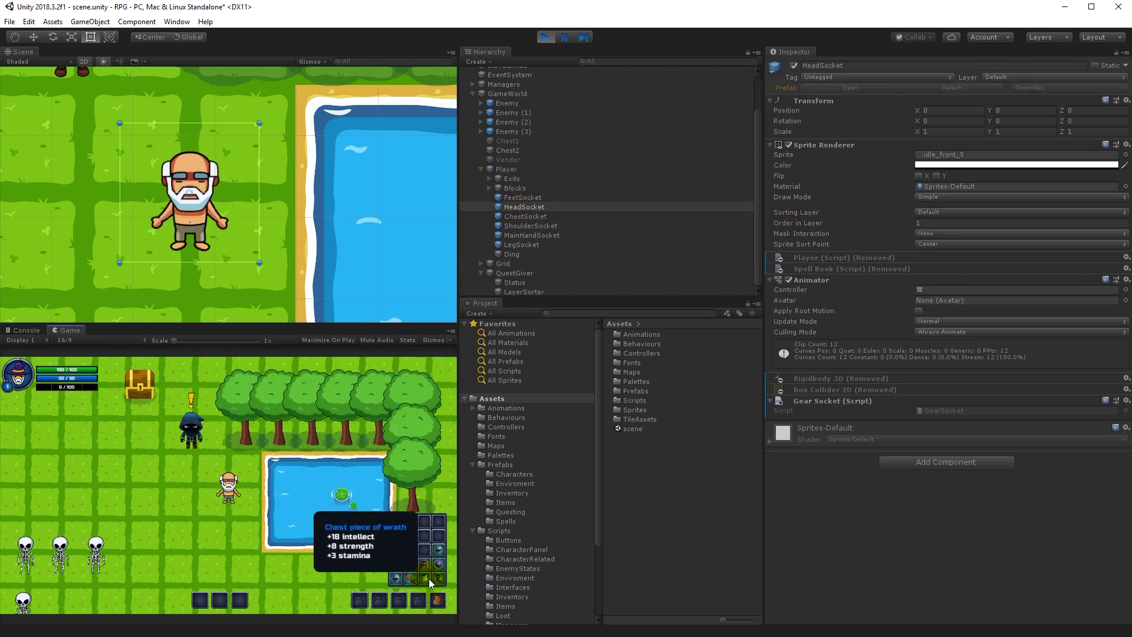
{"action": "right_click", "coordinate": [394, 581]}
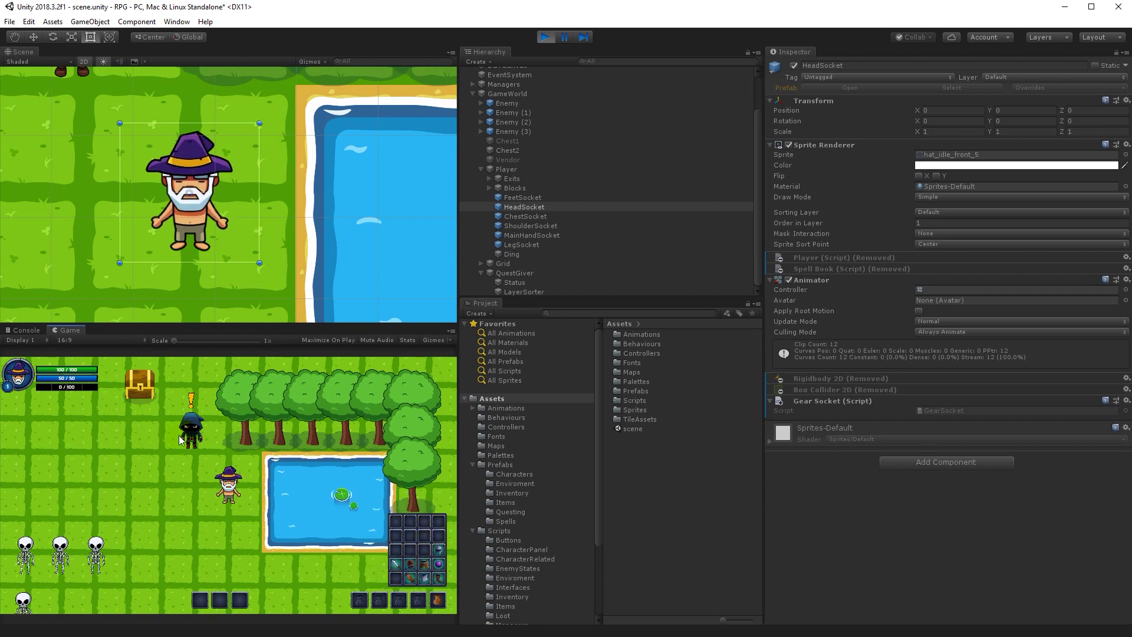
{"action": "key", "text": "w"}
{"action": "key", "text": "a"}
{"action": "key", "text": "a"}
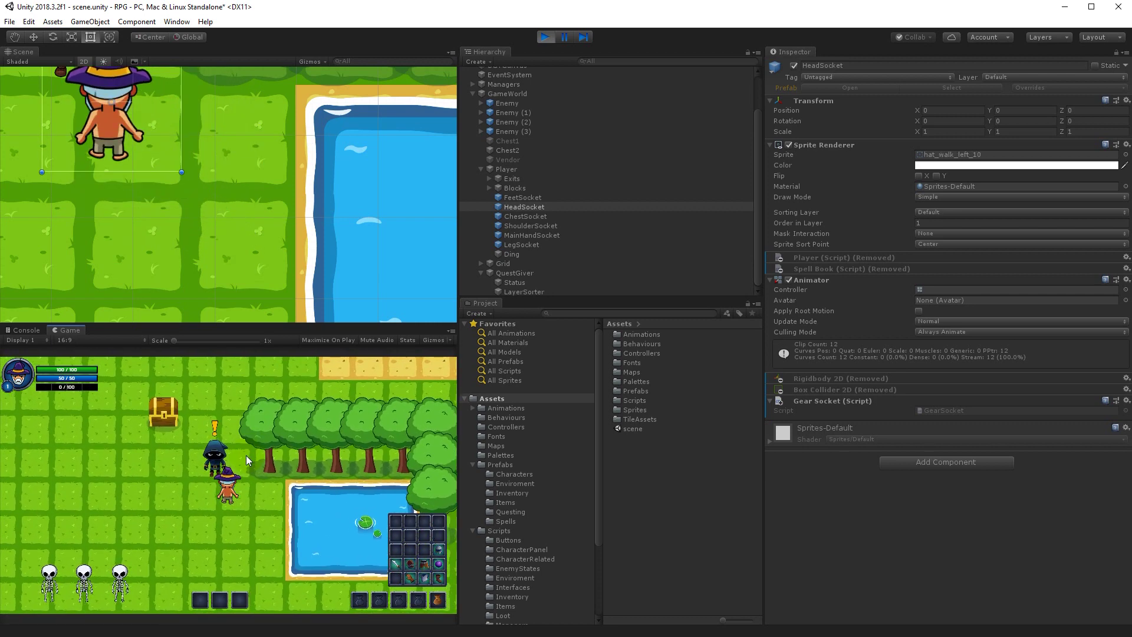
{"action": "key", "text": "w"}
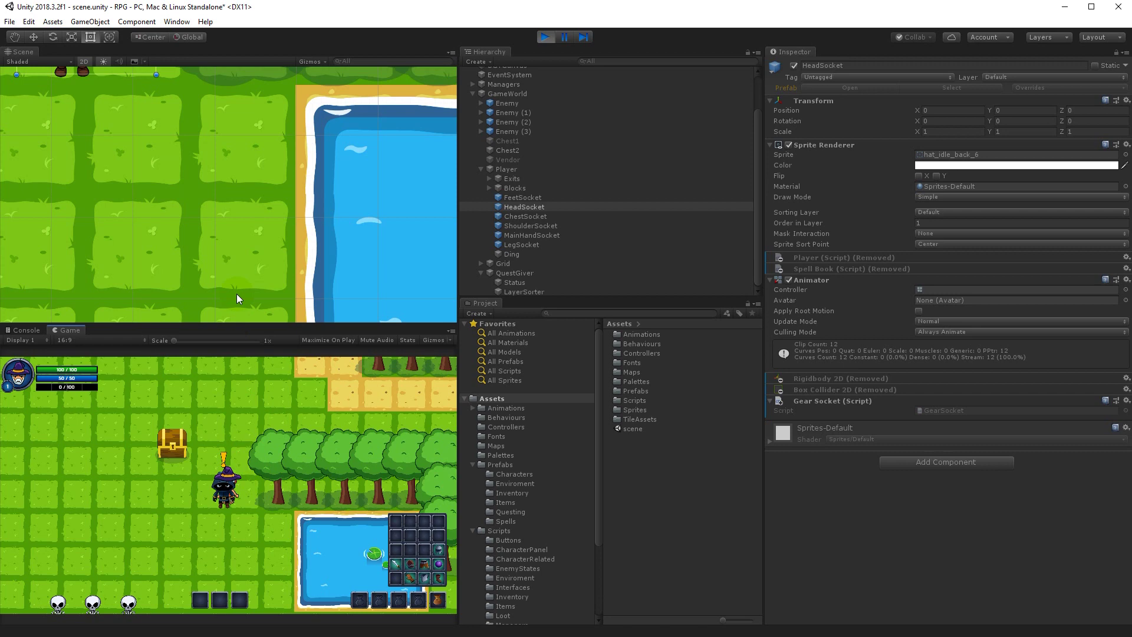
{"action": "key", "text": "f"}
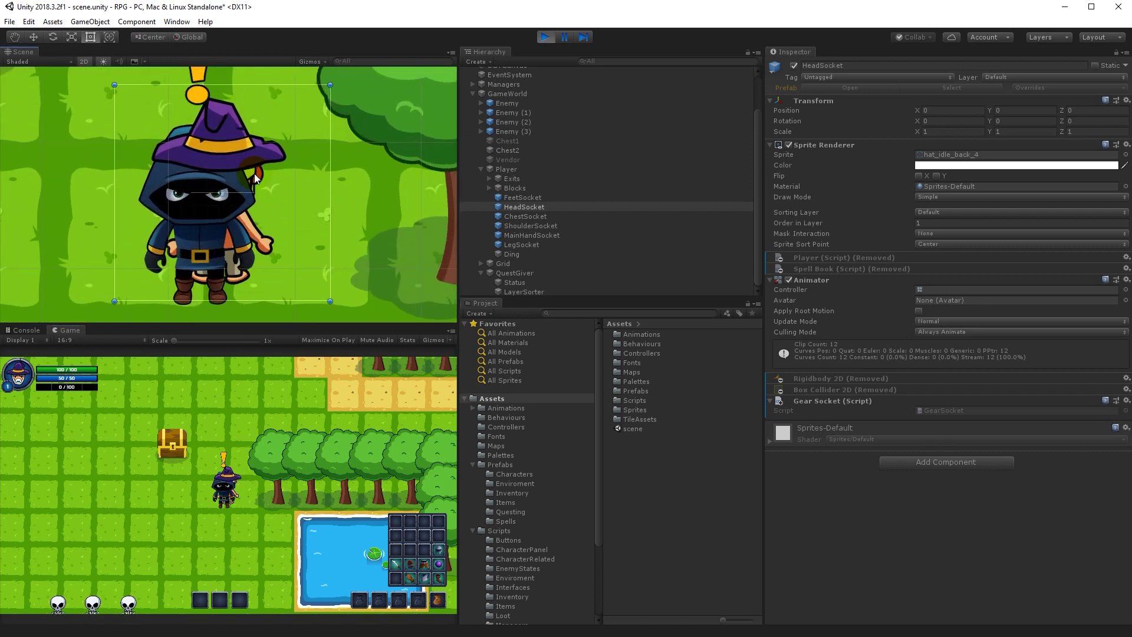
Step: Walk the wizard back down, stop play, and show attack_back's import settings in Sprites/Player
{"action": "left_click", "coordinate": [323, 365]}
{"action": "scroll", "coordinate": [273, 307], "scroll_direction": "down", "scroll_amount": 10}
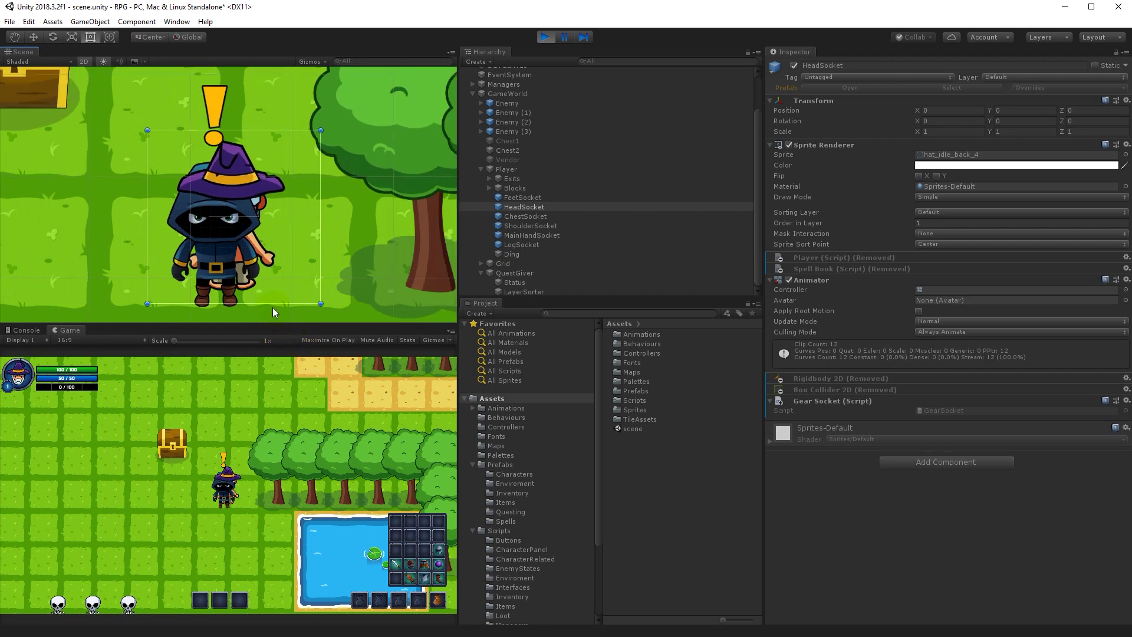
{"action": "middle_click_drag", "start_coordinate": [329, 300], "coordinate": [300, 248]}
{"action": "scroll", "coordinate": [289, 260], "scroll_direction": "down", "scroll_amount": 5}
{"action": "left_click", "coordinate": [214, 454]}
{"action": "key", "text": "s"}
{"action": "key", "text": "d"}
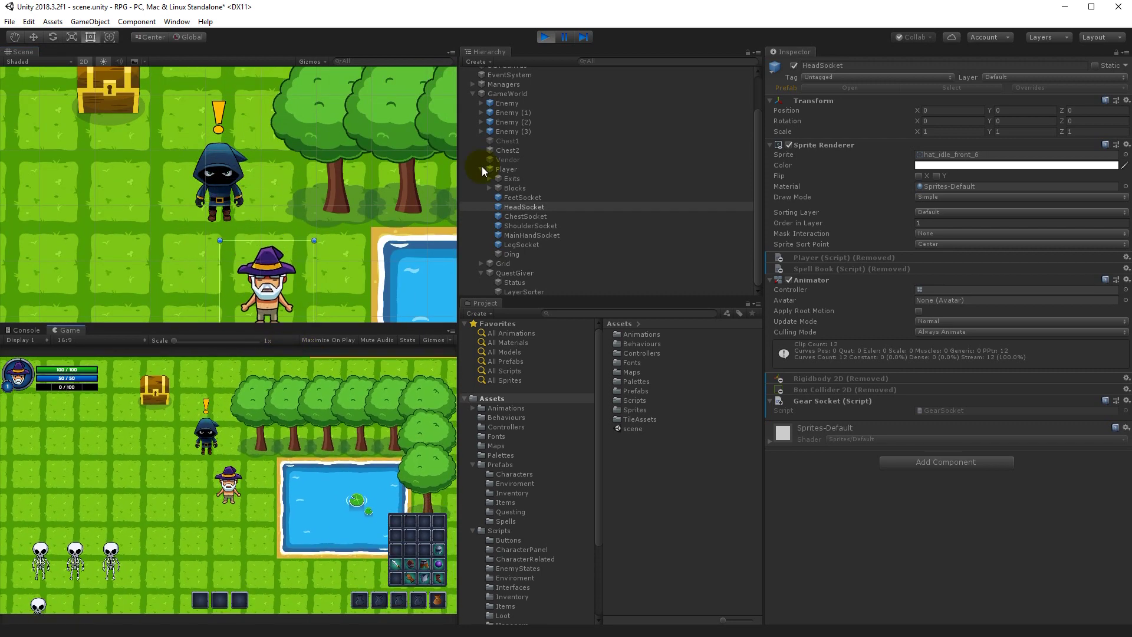
{"action": "left_click", "coordinate": [546, 37]}
{"action": "left_click", "coordinate": [910, 257]}
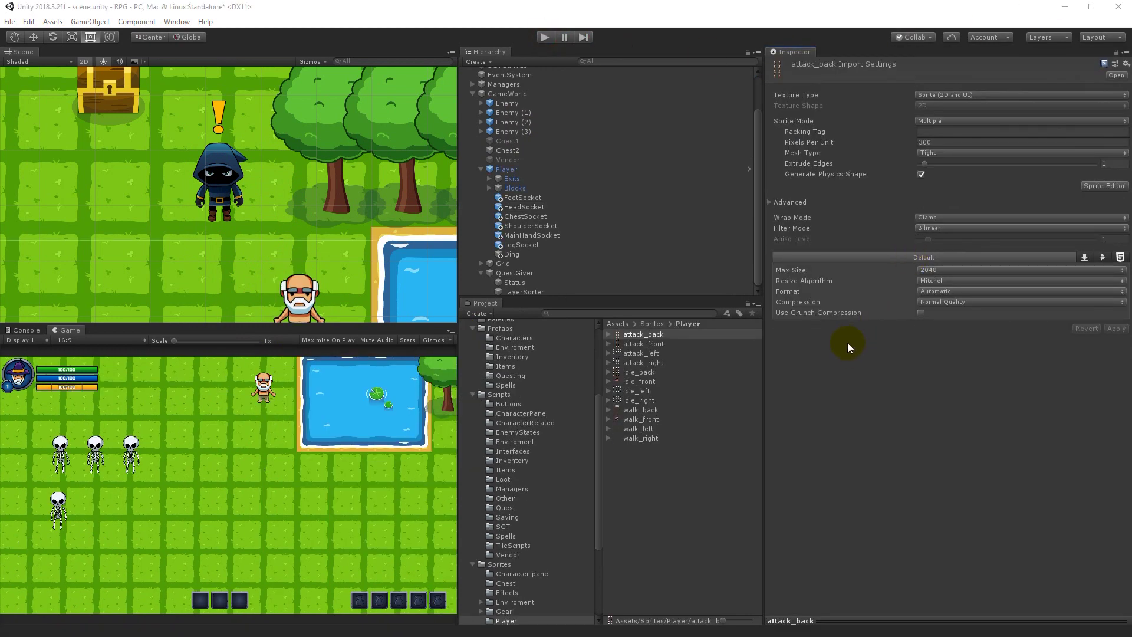